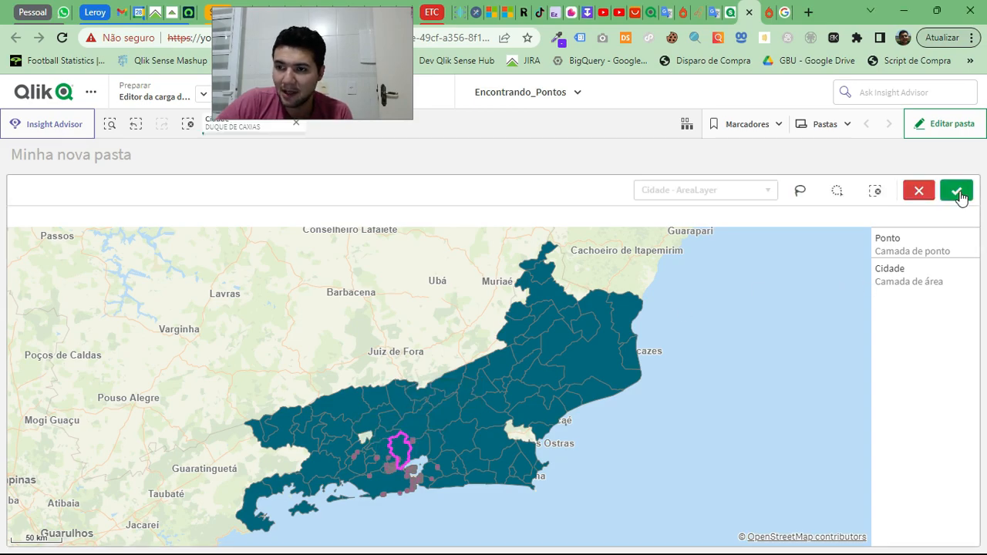
Confirm the Duque de Caxias selection on the map and open the app's data load editor
left_click(957, 190)
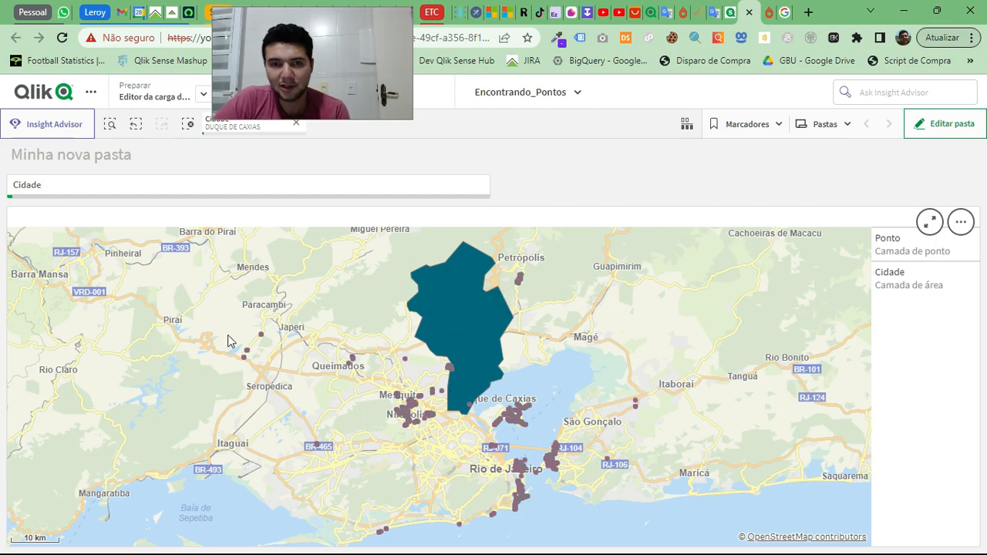
left_click(158, 88)
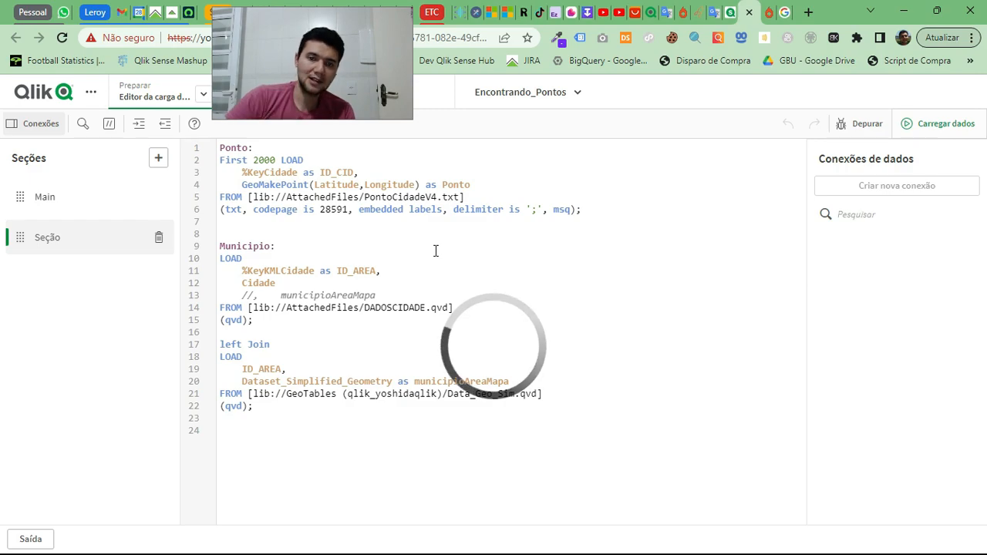
left_click(386, 452)
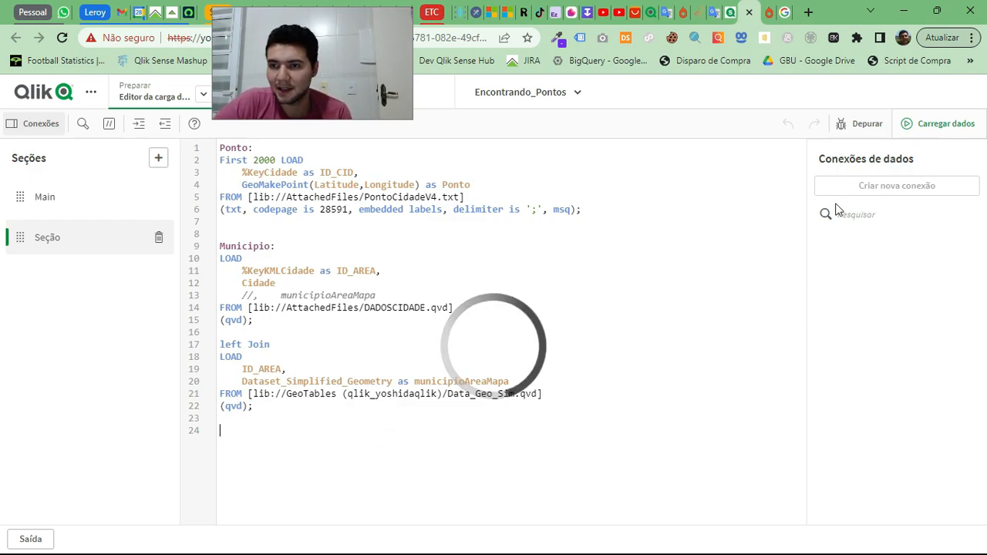
left_click(874, 214)
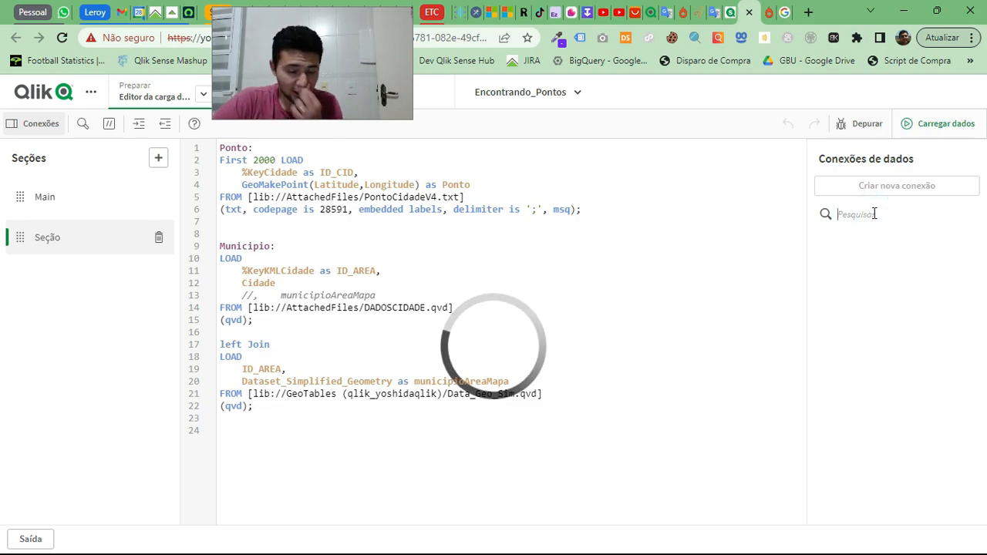
left_click(330, 450)
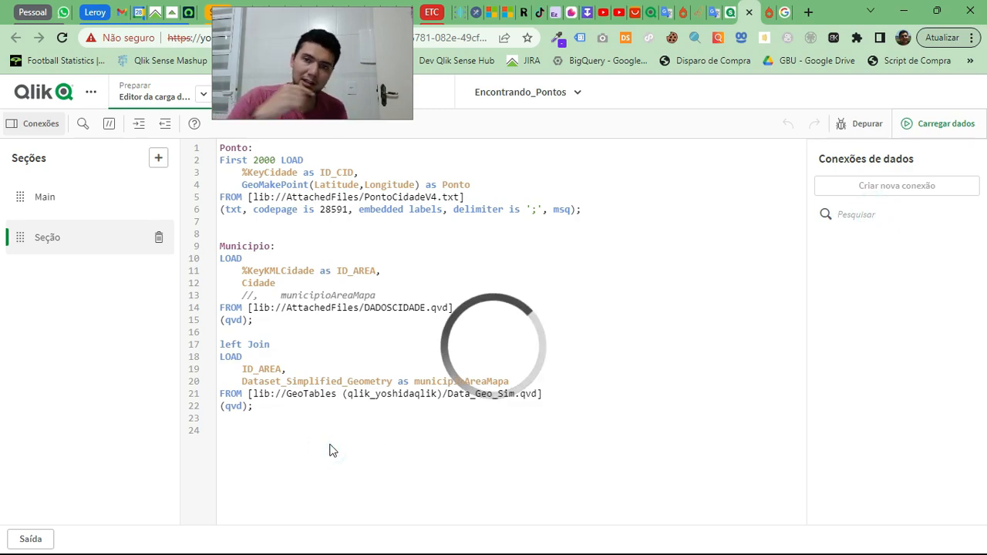
left_click(284, 436)
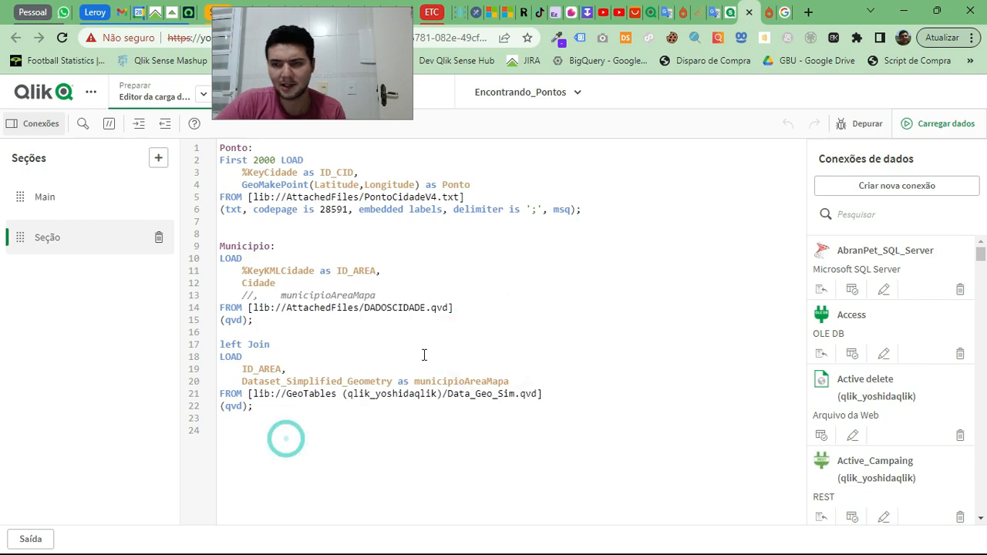
Filter the data connections by "geo"
left_click(866, 214)
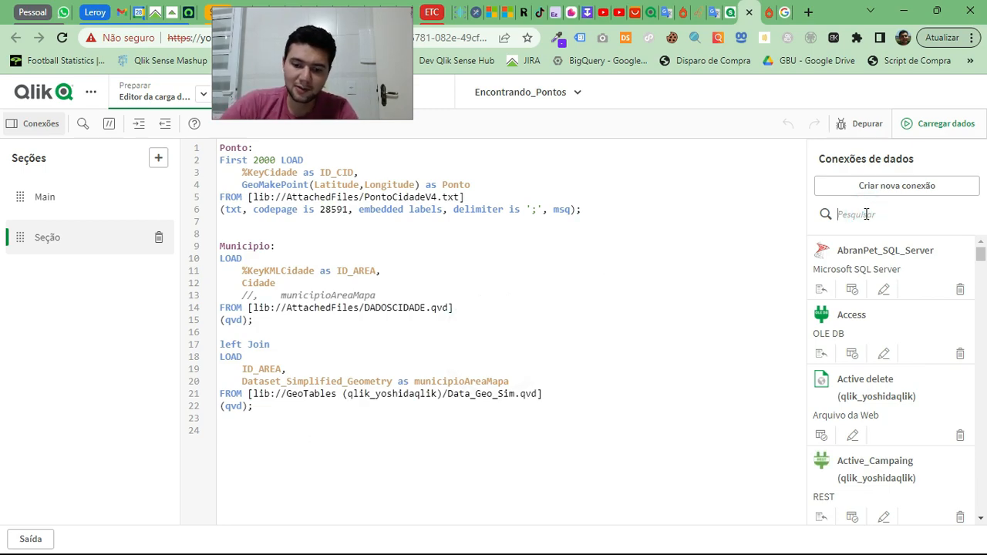
type("geo")
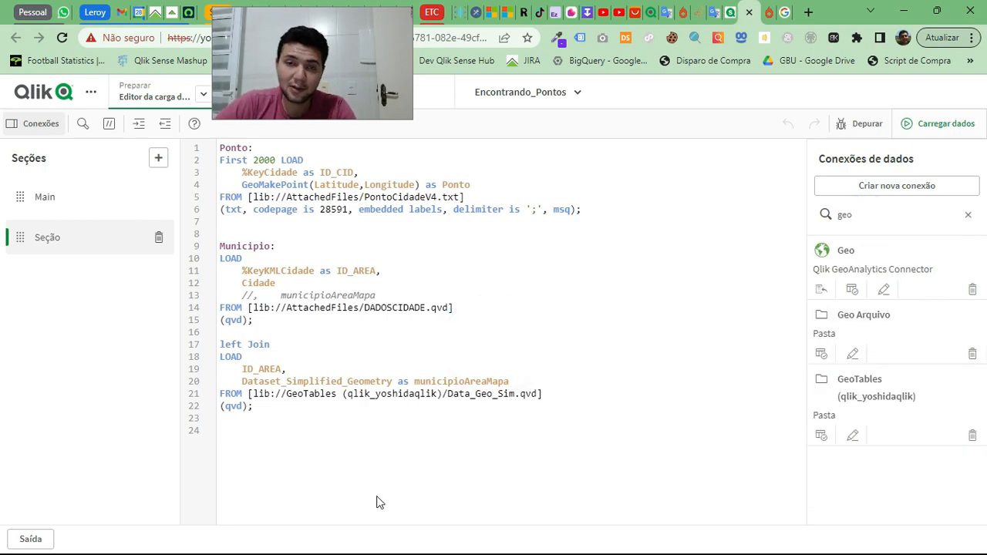
left_click(332, 454)
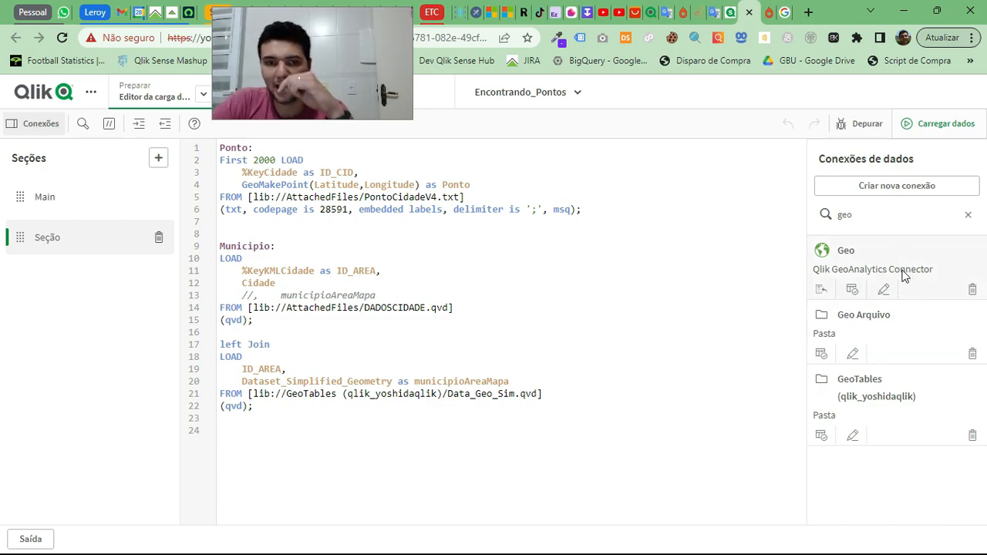
Examine the key and geometry field names of the Ponto and Municipio tables in the Notepad note and the load script
double_click(239, 149)
key("alt+Tab")
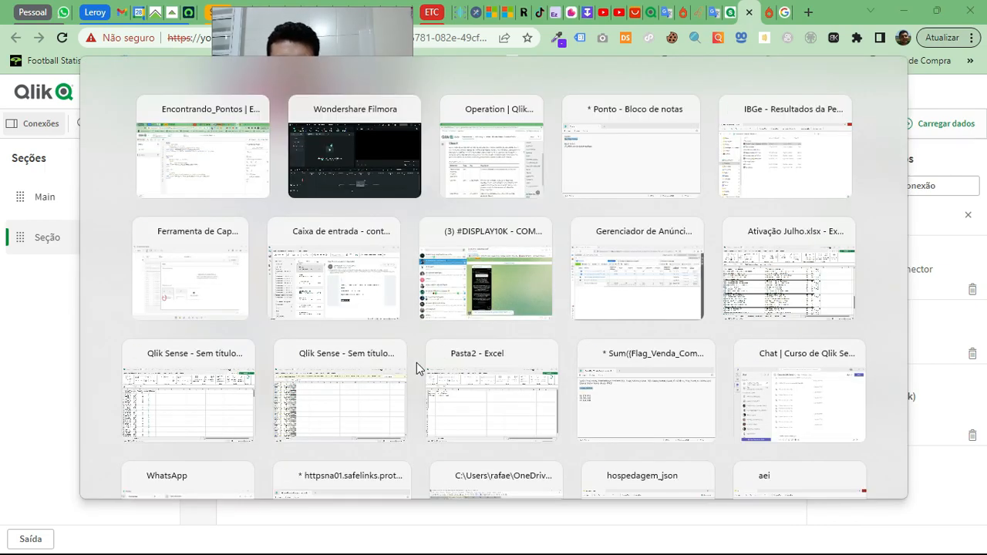
key("alt+Tab")
key("alt+Tab")
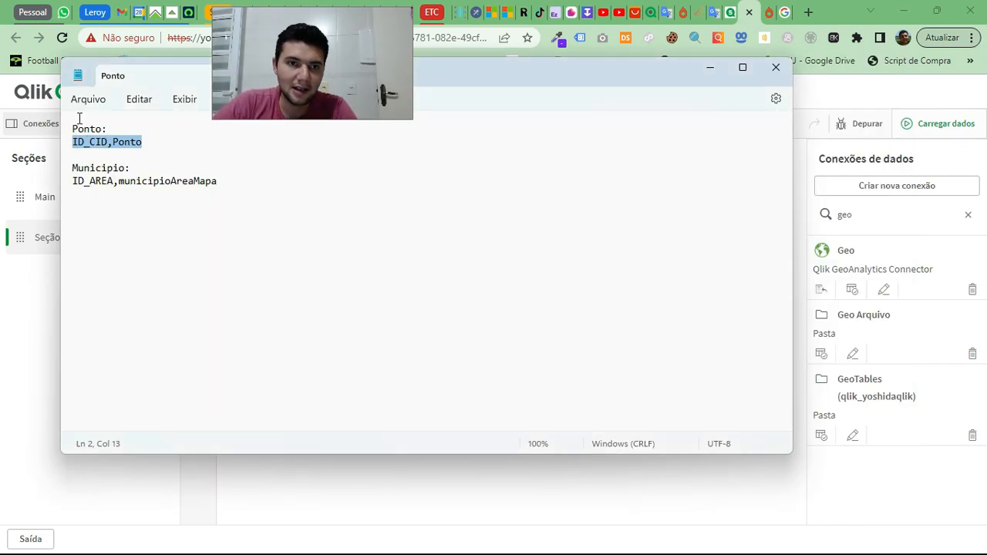
left_click(82, 137)
double_click(126, 142)
double_click(96, 168)
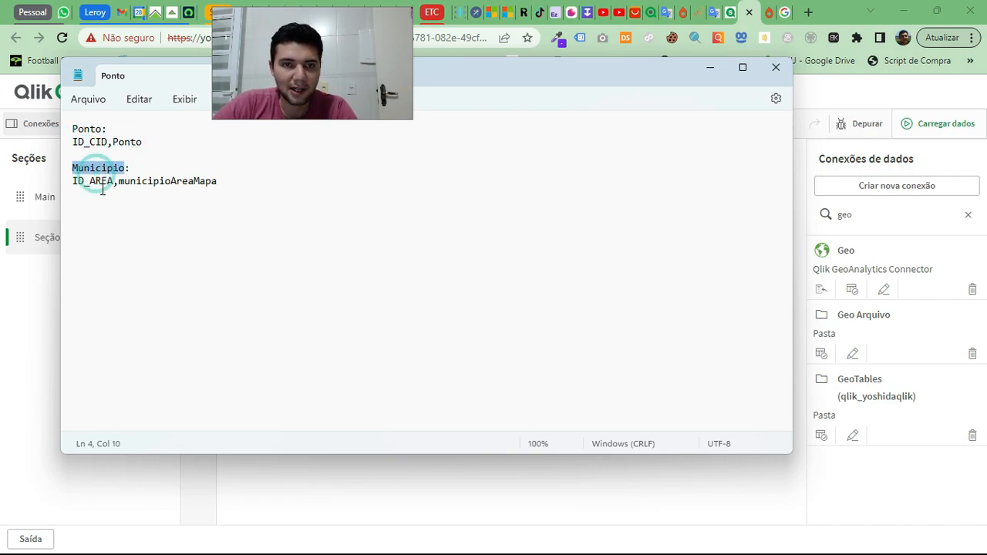
left_click(100, 192)
double_click(91, 170)
double_click(97, 180)
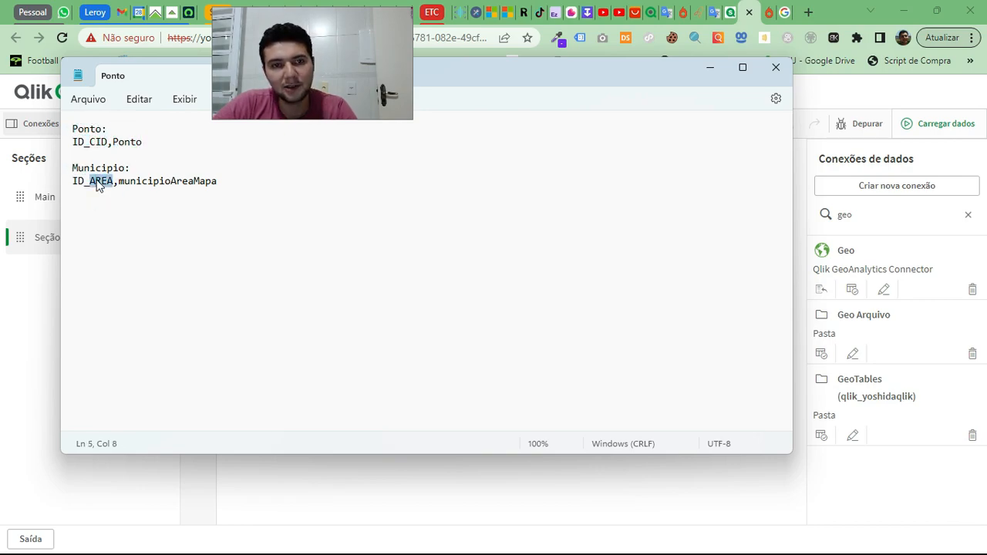
double_click(139, 181)
left_click(521, 515)
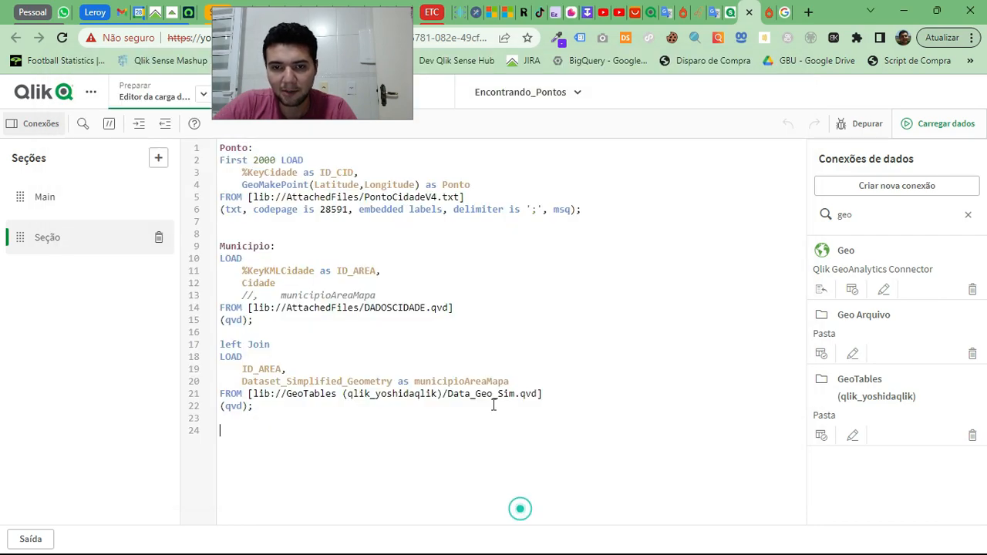
double_click(450, 382)
left_click(450, 381)
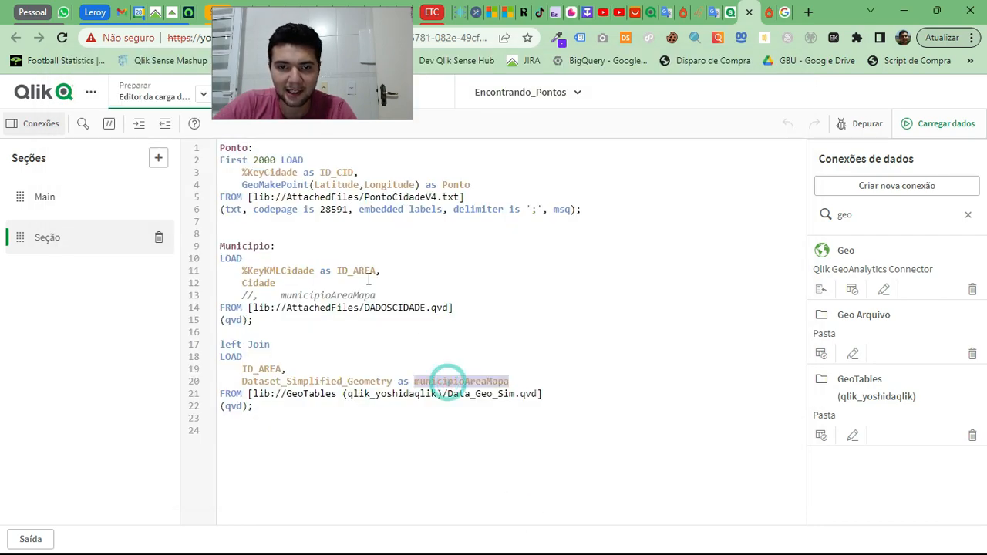
left_click_drag(359, 278, 375, 346)
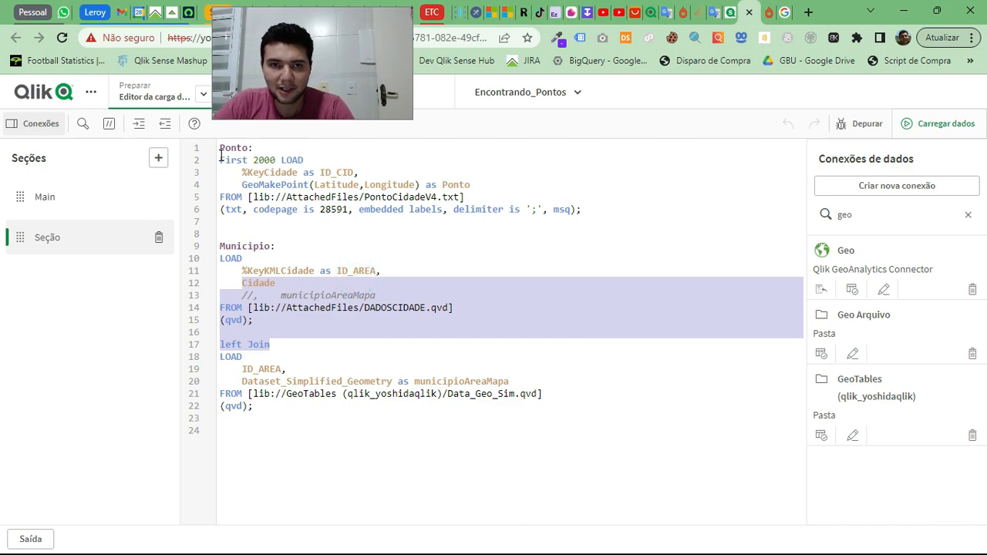
left_click(389, 266)
Add two blank lines at the end of the load script and open data selection for the Geo GeoAnalytics connection
left_click(375, 416)
key("Return")
key("Return")
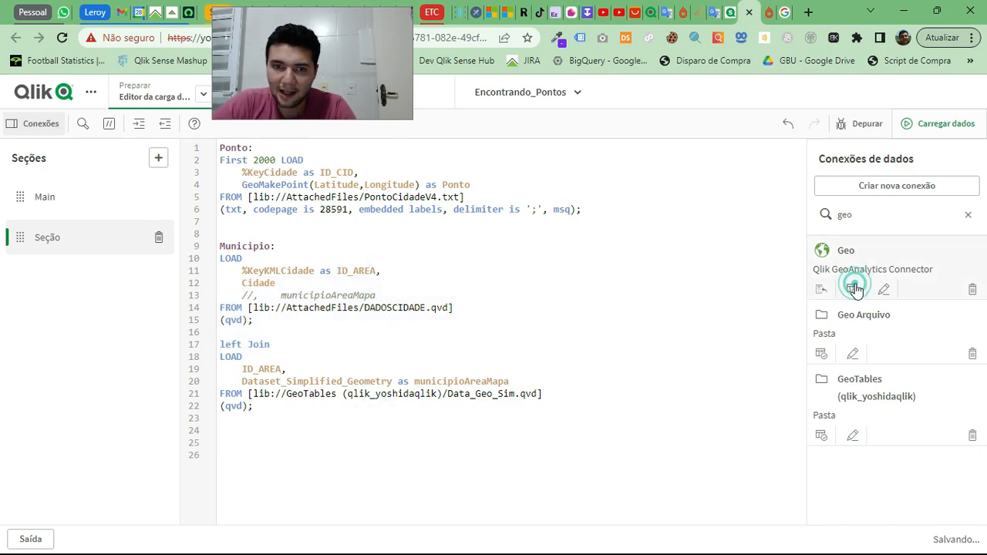
left_click(822, 287)
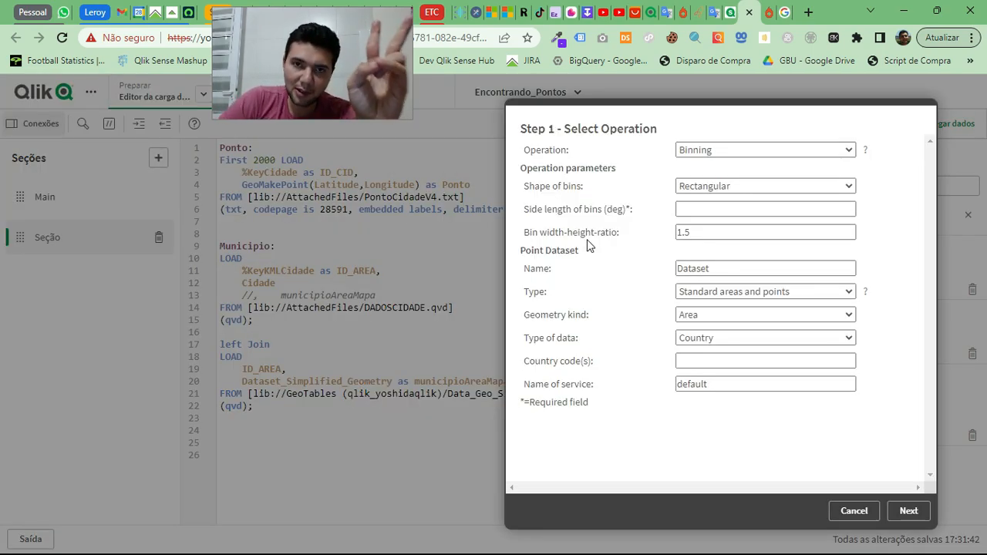
Choose the Intersects operation and set its maximum intersecting value to 1
left_click(744, 150)
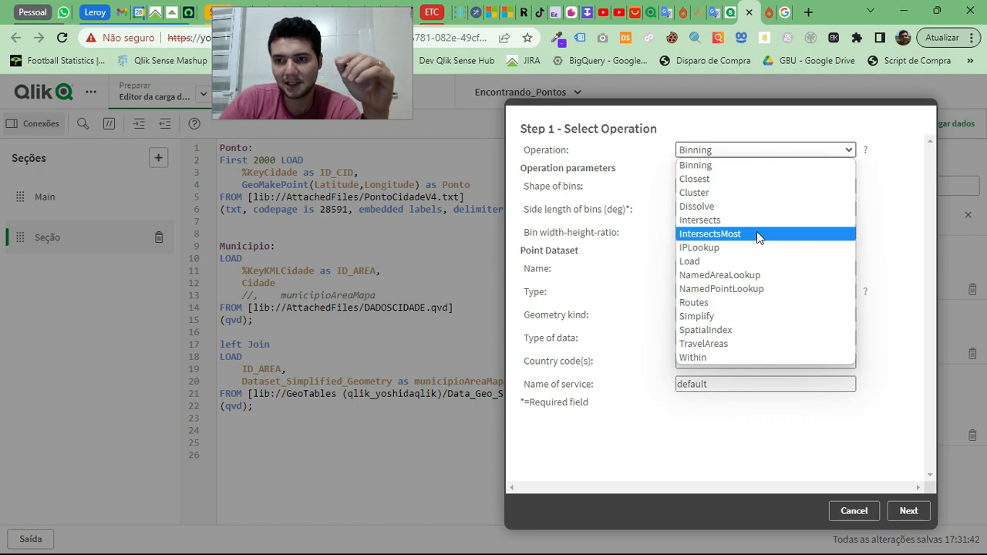
left_click(716, 225)
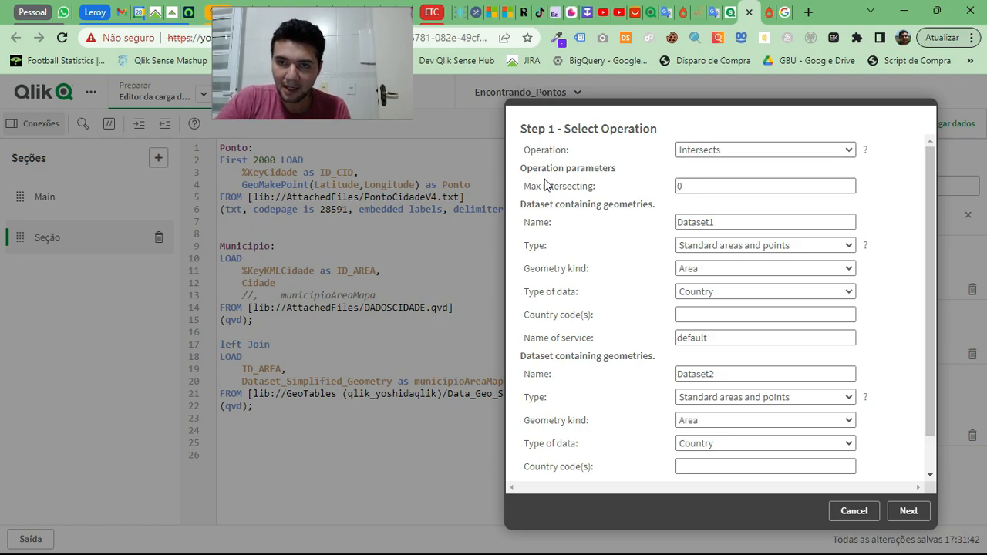
double_click(706, 187)
type("1")
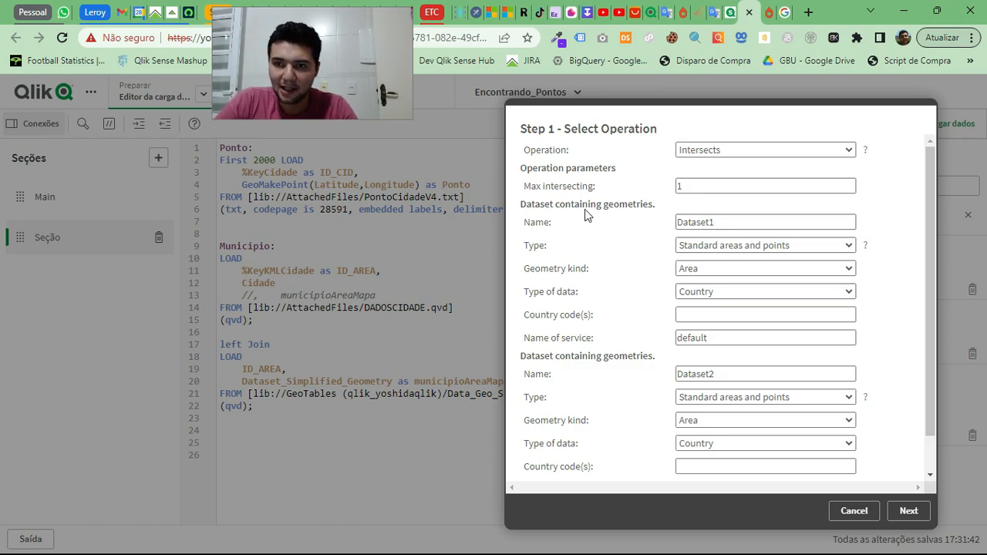
Set Dataset1's type to Loaded table and its table name to Ponto, copied from the Notepad note
left_click(731, 245)
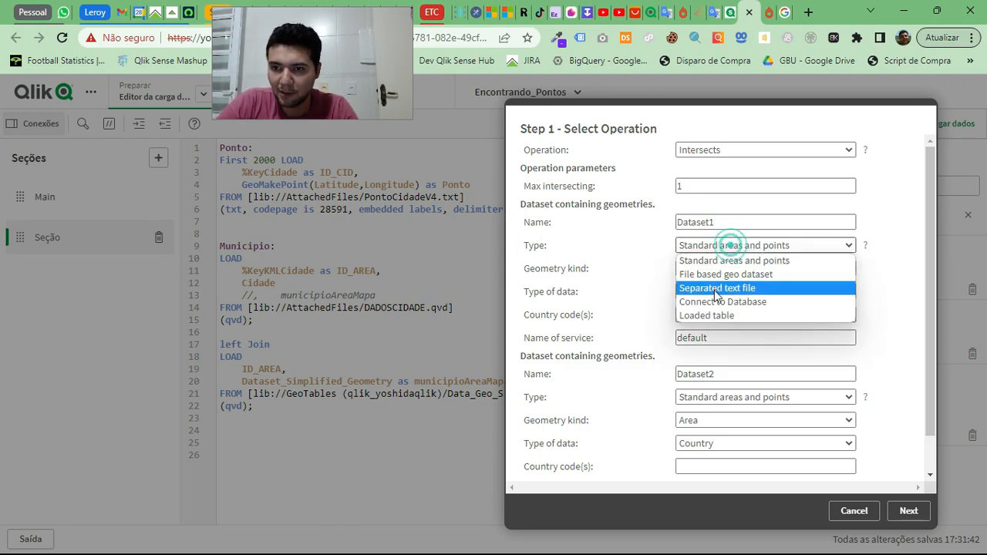
left_click(723, 315)
left_click(703, 266)
left_click(703, 265)
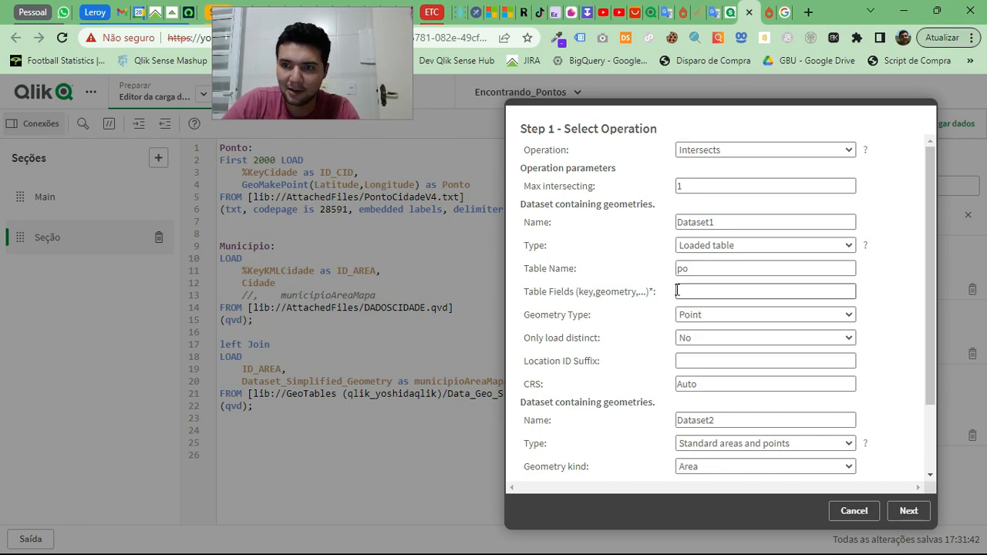
key("alt+Tab")
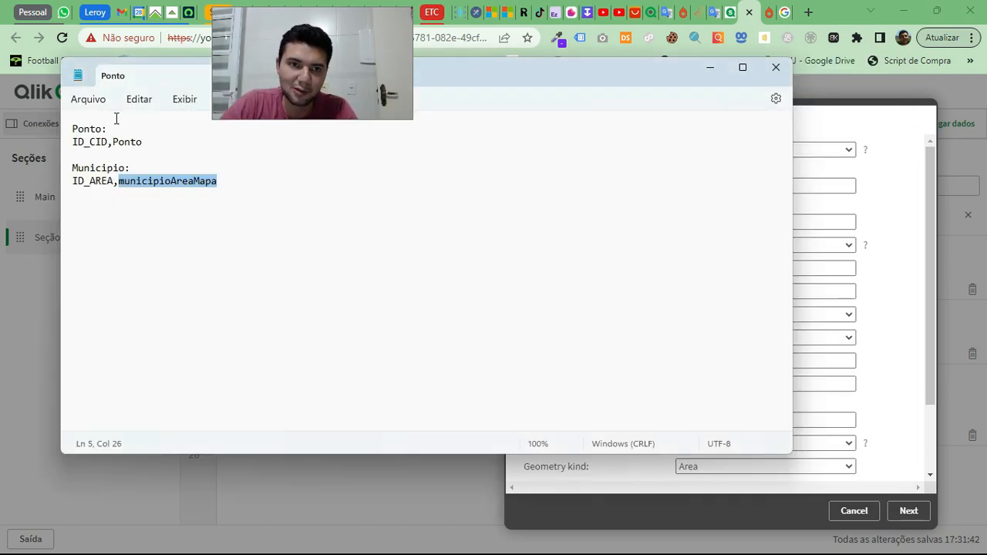
left_click(91, 130)
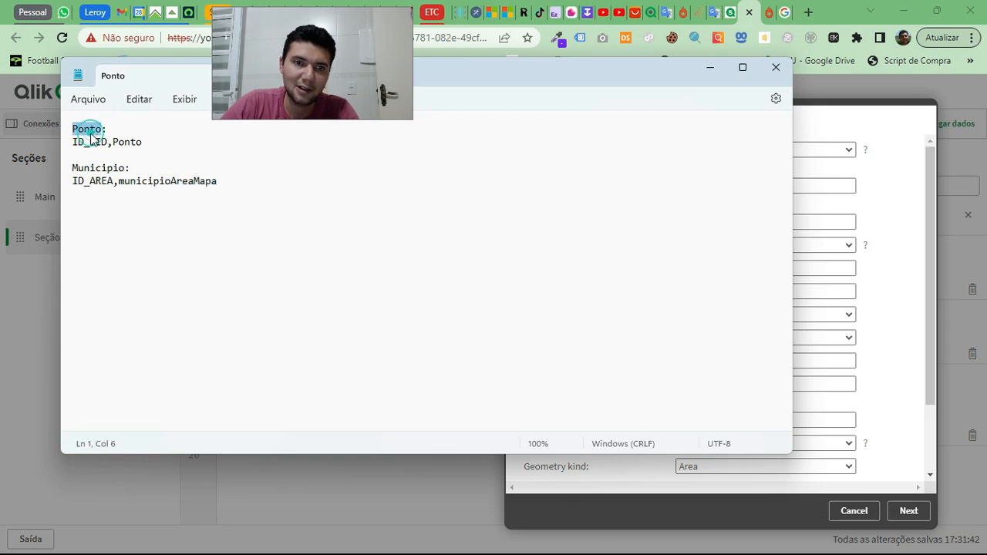
key("alt+Tab")
Copy ID_CID,Ponto from the Notepad note into Dataset1's table fields
key("alt+Tab")
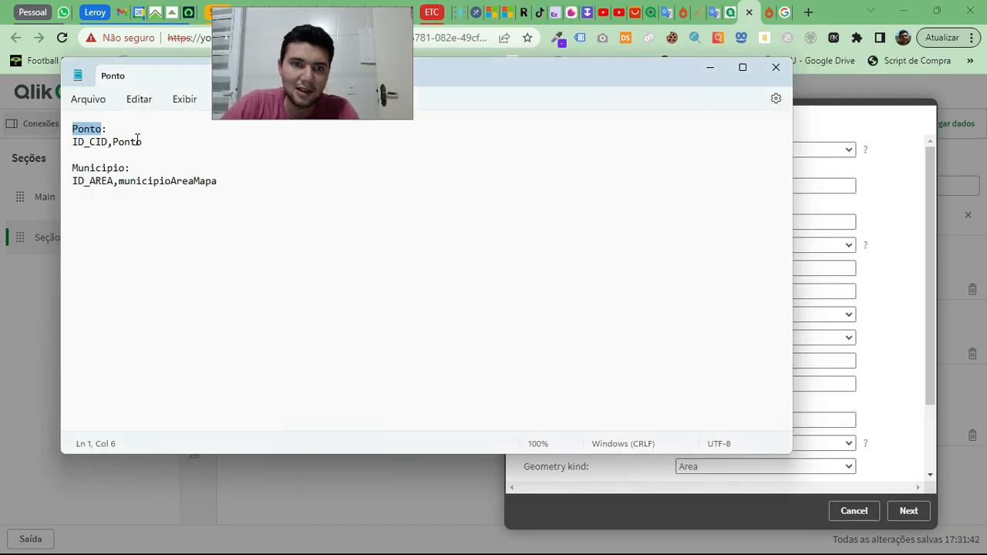
triple_click(150, 142)
key("ctrl+c")
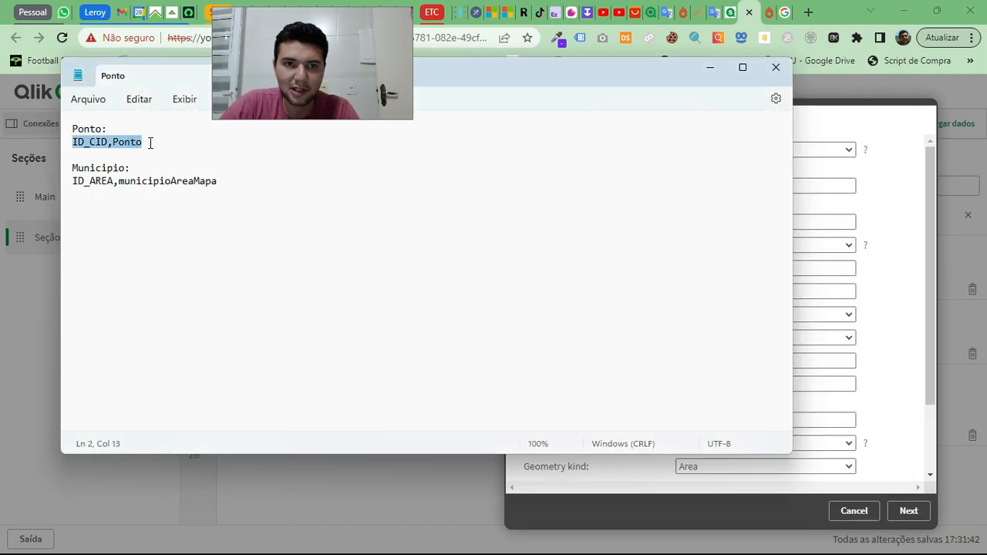
key("alt+Tab")
left_click(700, 289)
key("ctrl+v")
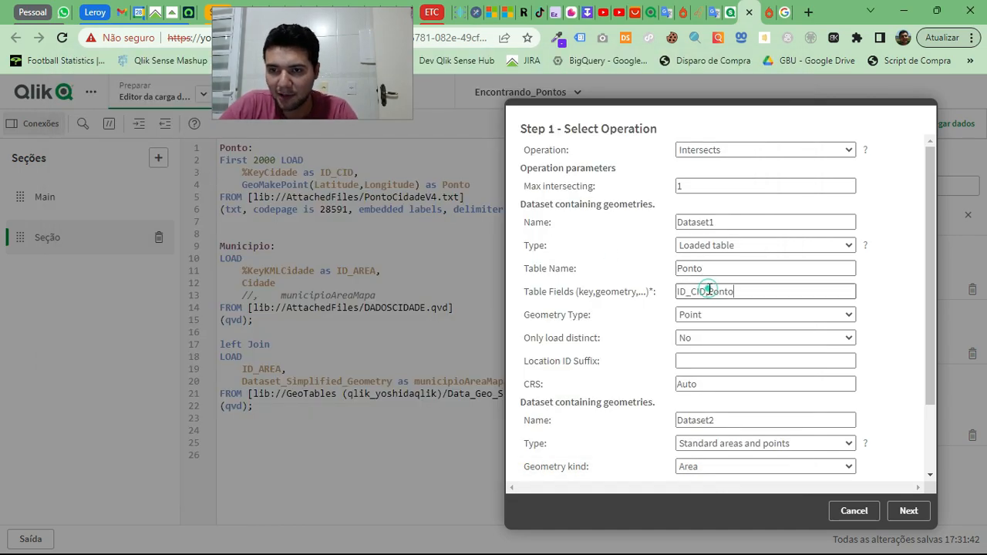
Set Dataset2's type to Loaded table and its table name to Municipio, copied from the Notepad note
scroll(719, 362, "down", 2)
left_click(718, 358)
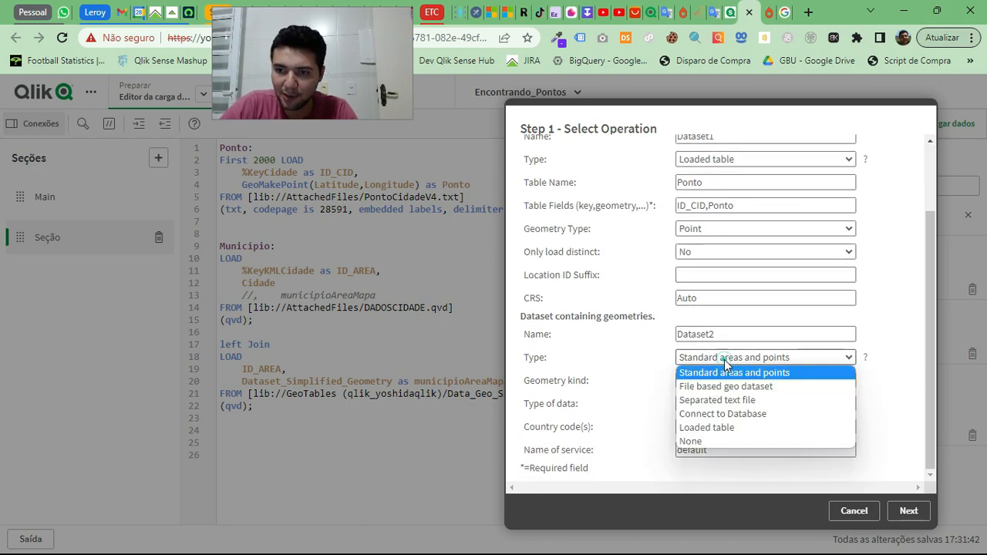
left_click(726, 428)
left_click(733, 381)
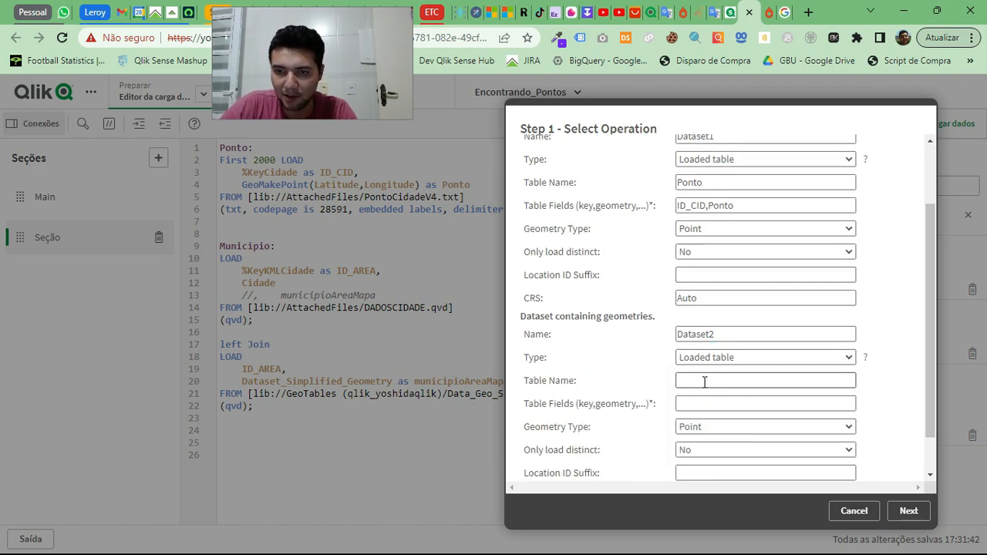
key("alt+Tab")
key("ctrl+c")
key("alt+Tab")
key("ctrl+v")
Copy ID_AREA,municipioAreaMapa from the Notepad note into Dataset2's table fields and set its geometry type to Polygon
key("alt+Tab")
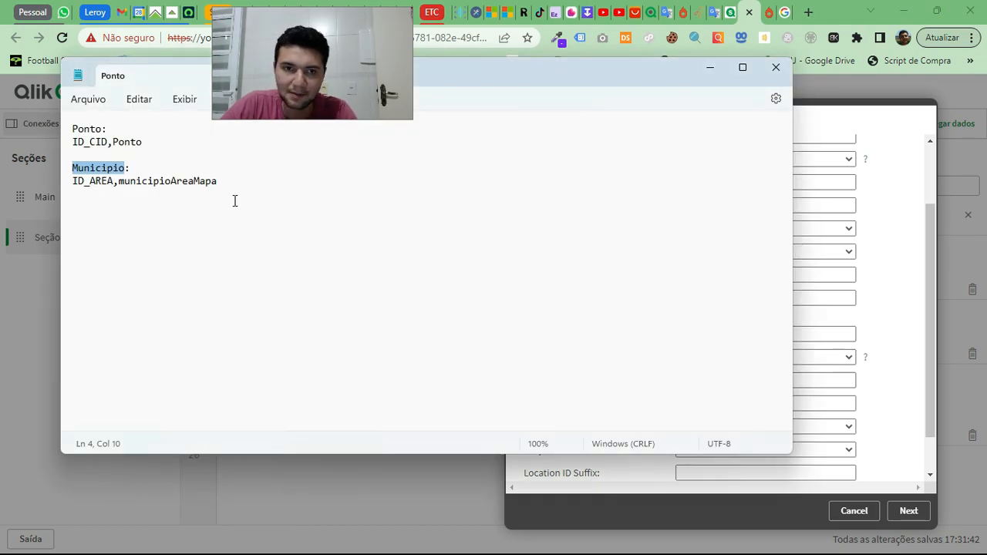
triple_click(220, 181)
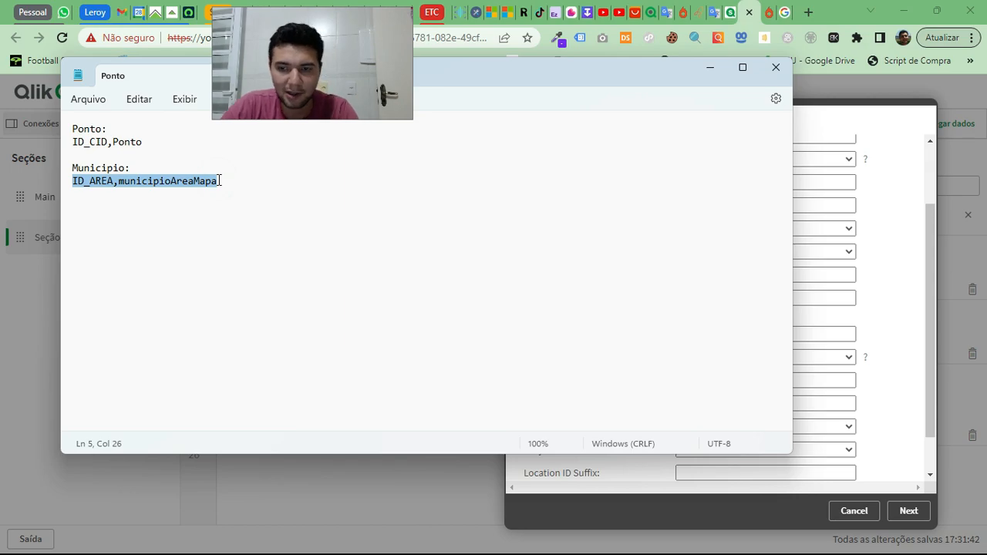
key("alt+Tab")
left_click(706, 405)
key("ctrl+v")
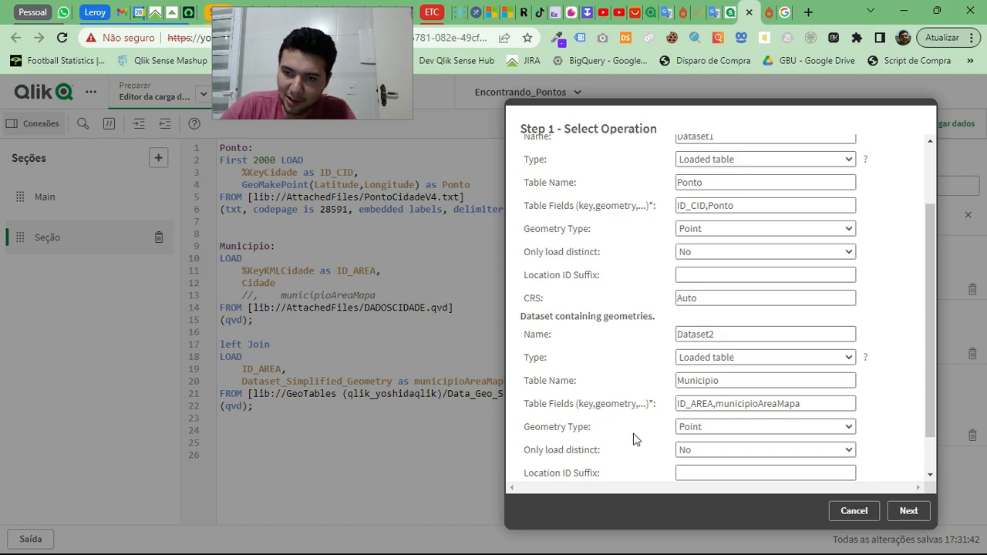
left_click(700, 430)
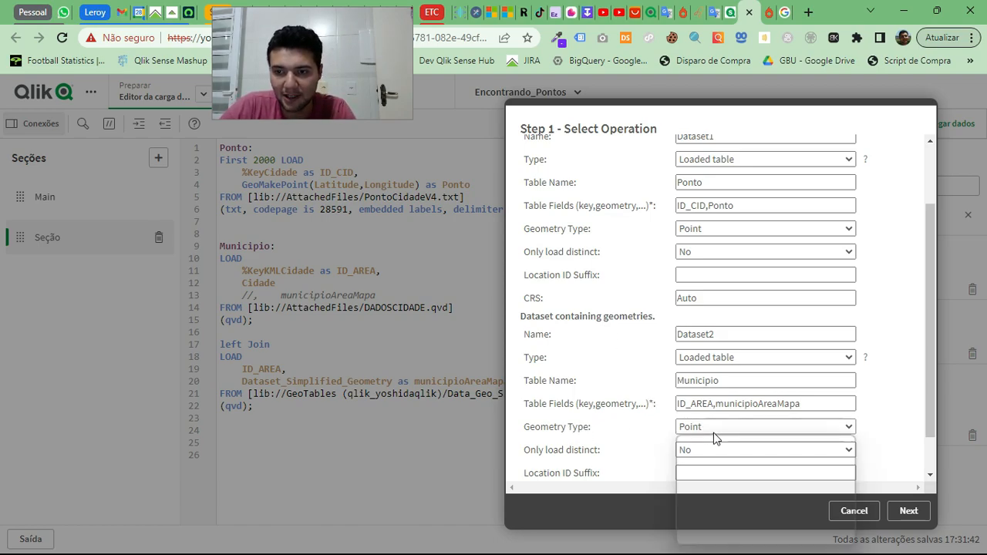
left_click(716, 469)
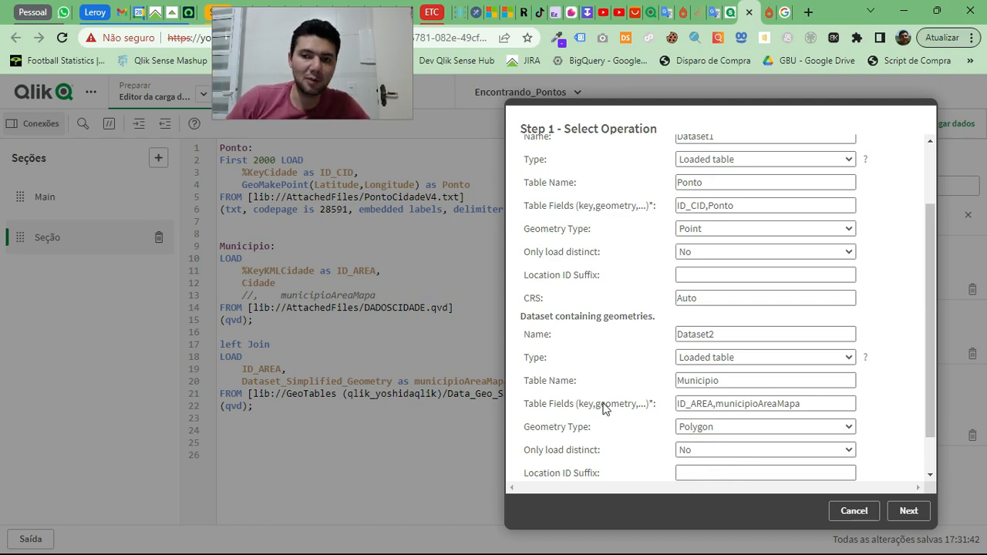
Proceed to the data selection, choose IntersectsTable with all its fields, and insert the generated Intersects script into the load script
left_click(908, 510)
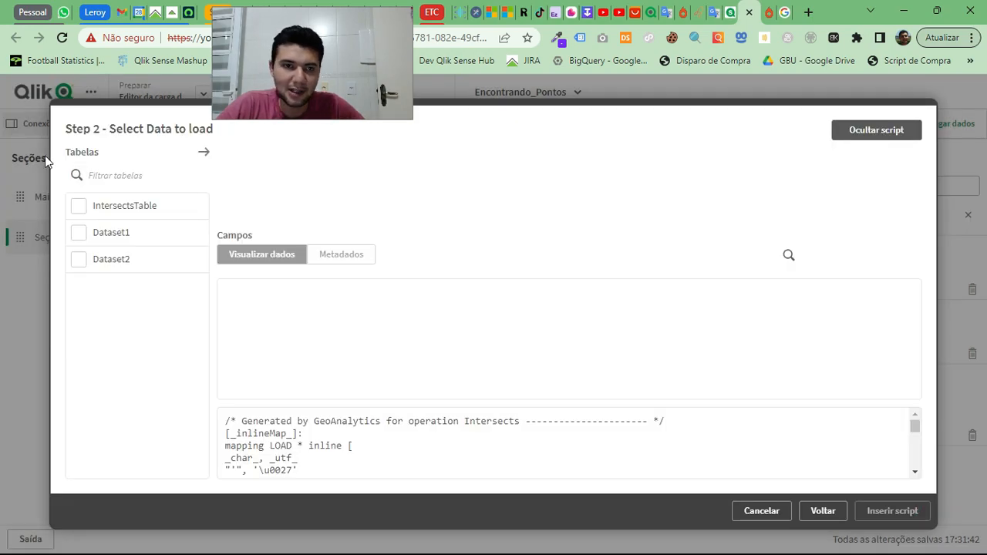
left_click(131, 207)
left_click(80, 207)
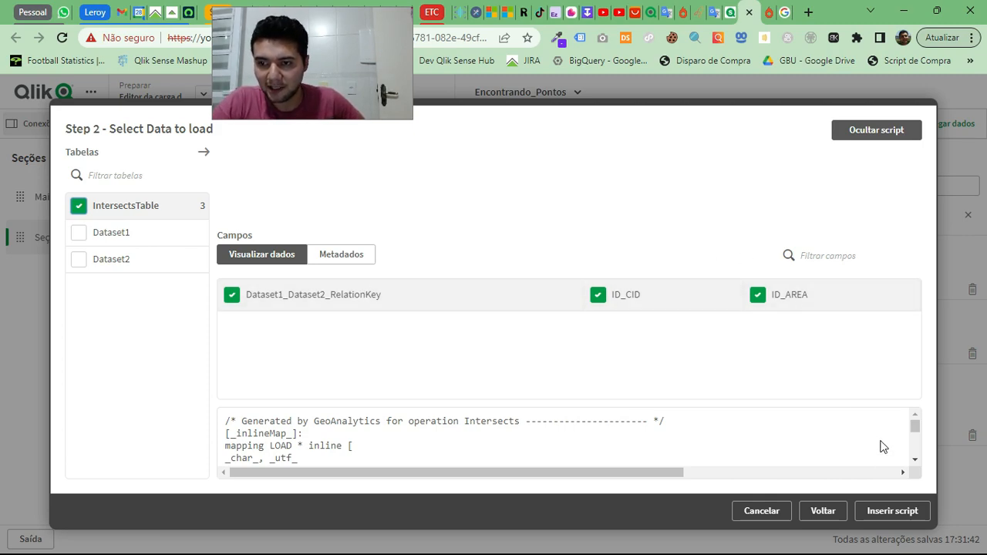
left_click(877, 510)
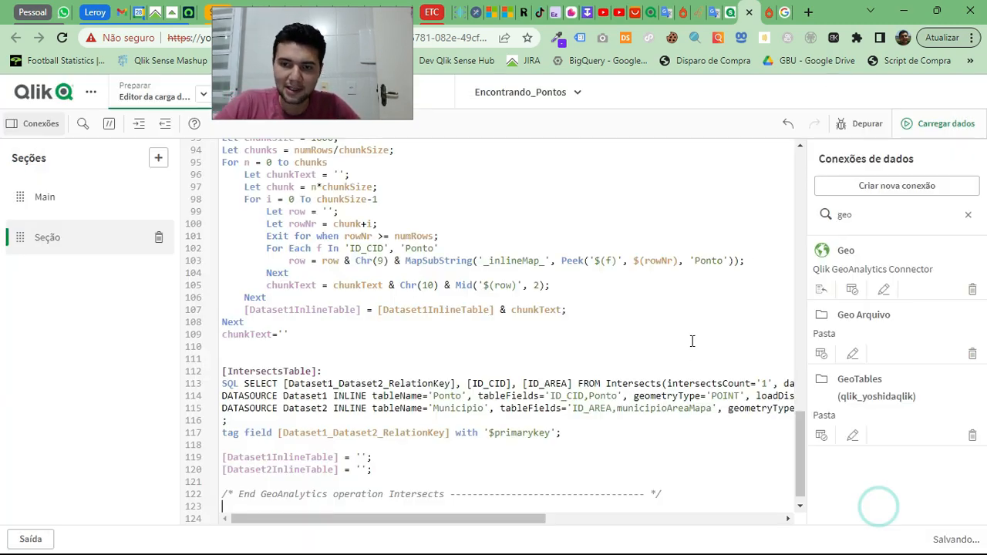
Load the app's data with the new Intersects script and close the load progress dialog
left_click(926, 132)
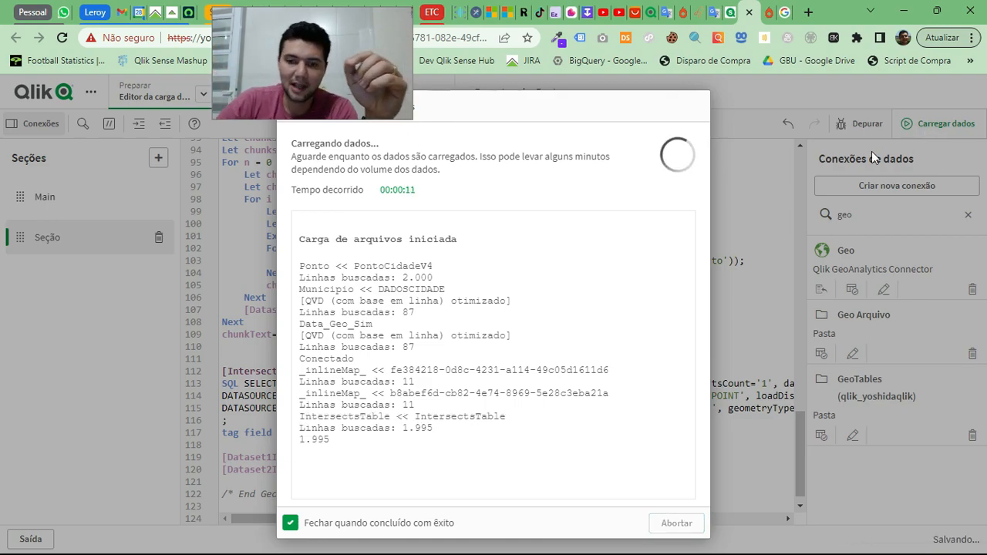
left_click(672, 522)
left_click(672, 518)
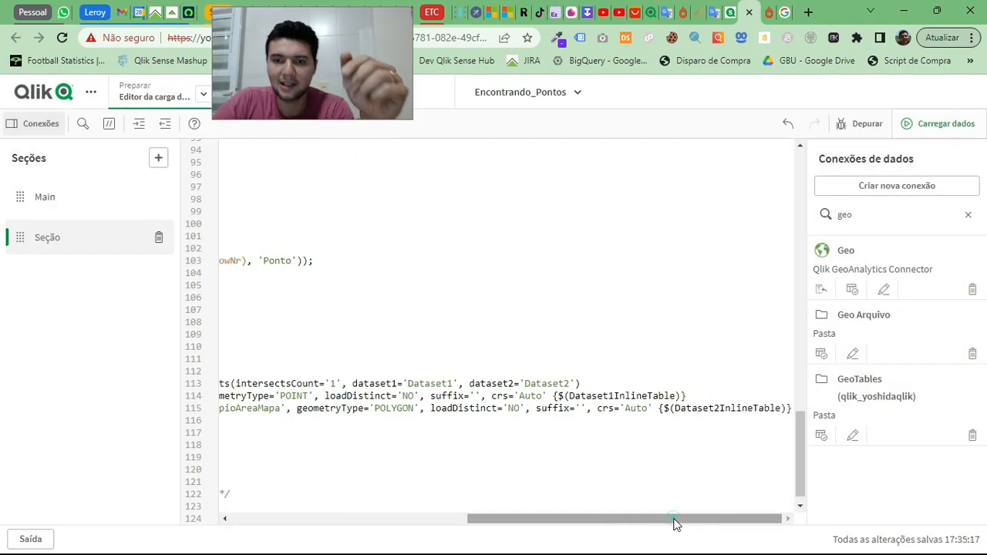
left_click(481, 503)
scroll(408, 355, "up", 20)
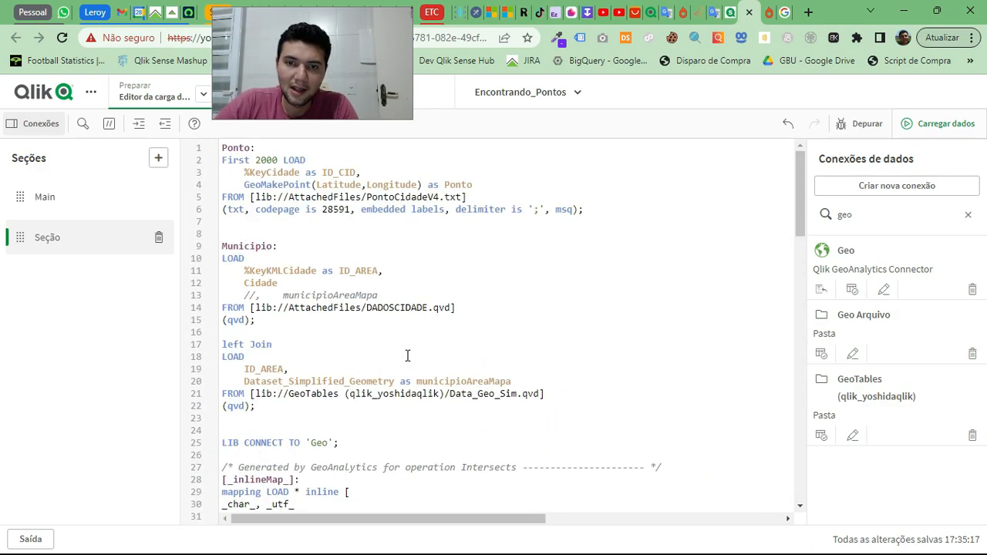
double_click(269, 170)
left_click(262, 160)
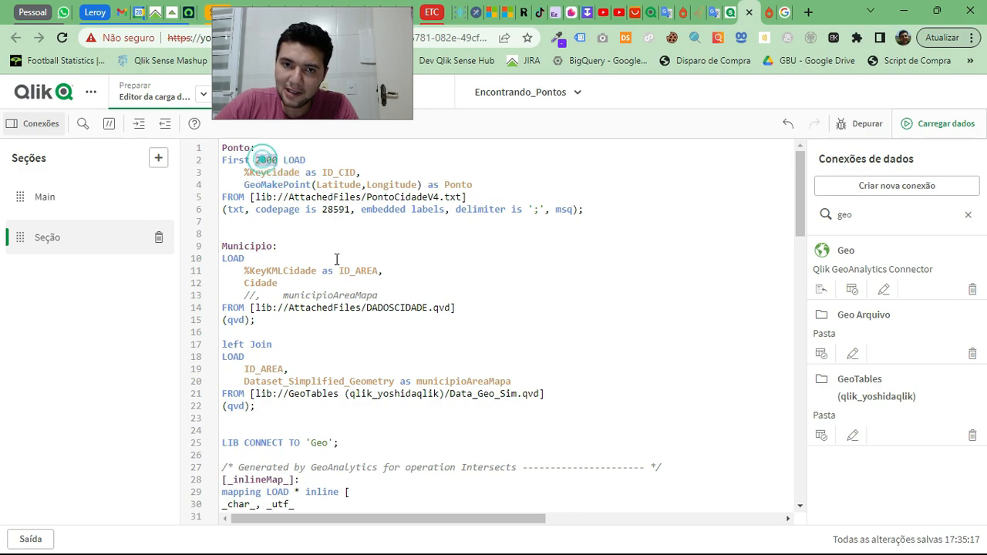
left_click(404, 369)
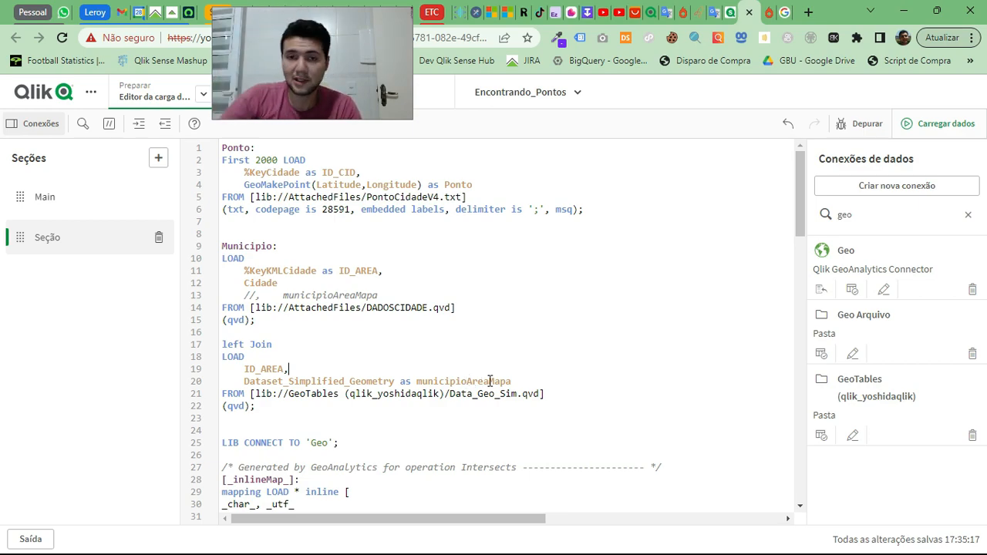
left_click_drag(318, 98, 156, 87)
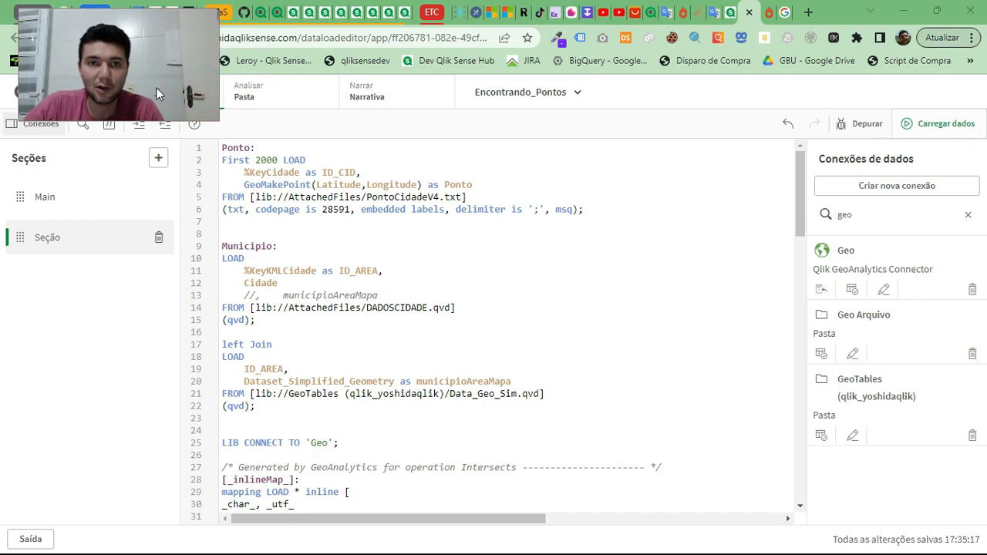
Open the analysis sheet and replace the DUQUE DE CAXIAS selection with the SEROPEDICA area on the map, confirming it
left_click(280, 95)
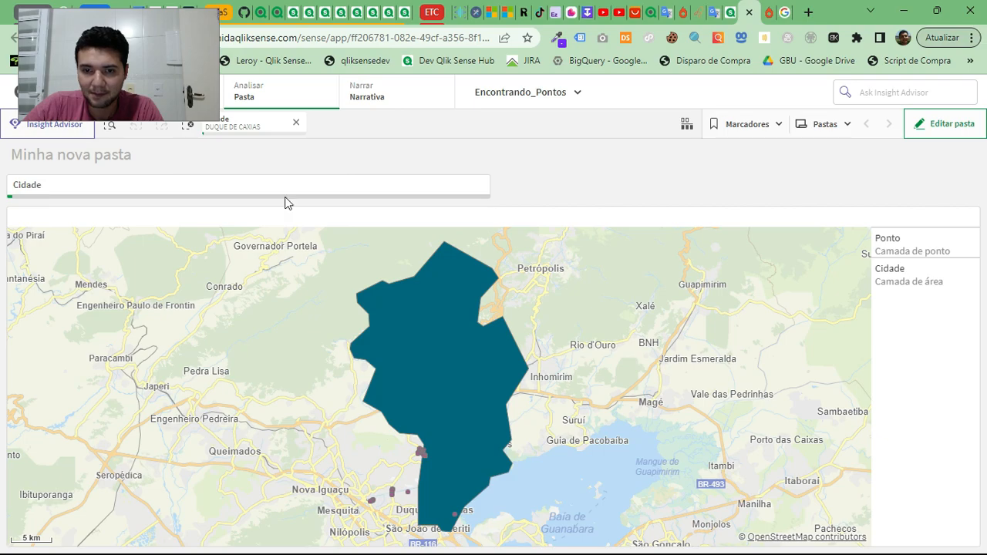
left_click(294, 125)
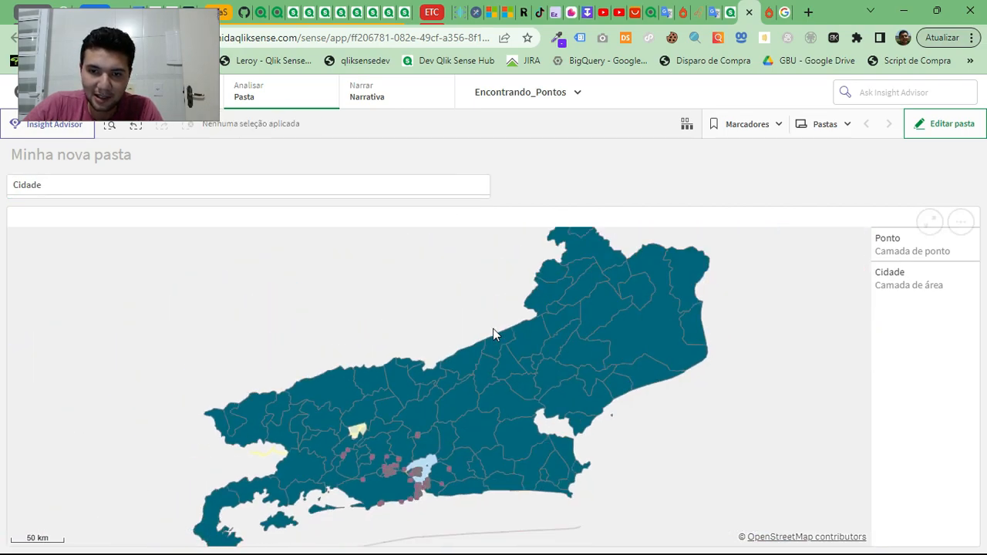
scroll(478, 438, "up", 2)
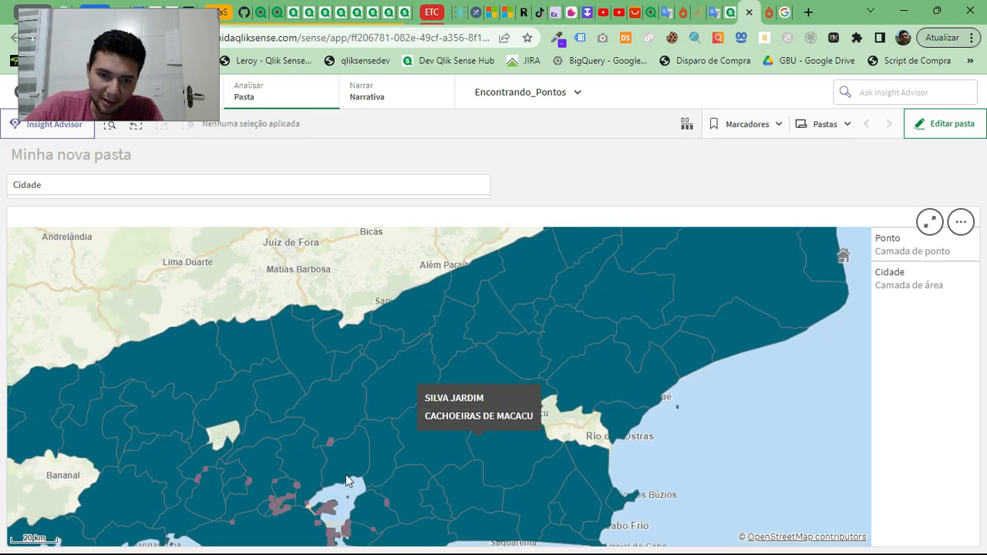
scroll(311, 494, "up", 2)
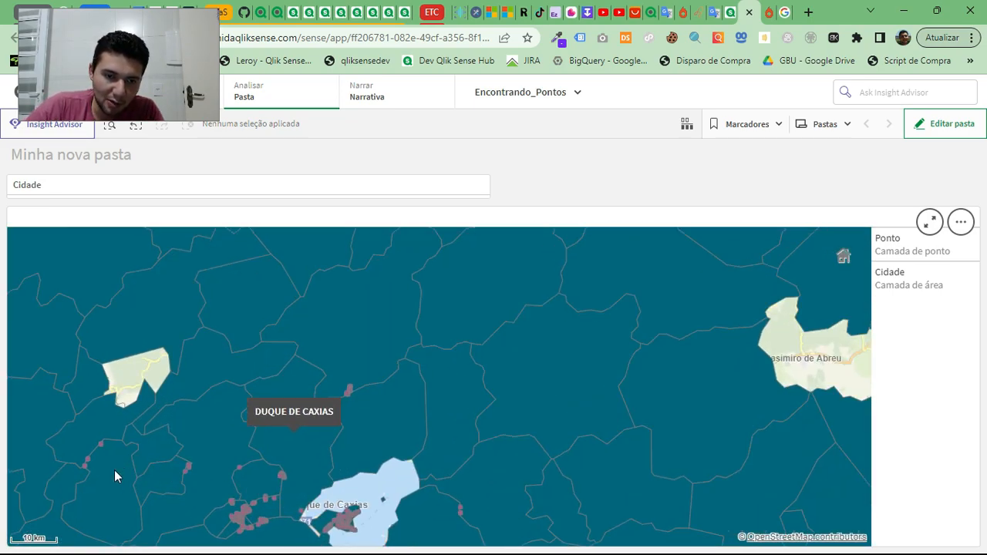
left_click(111, 479)
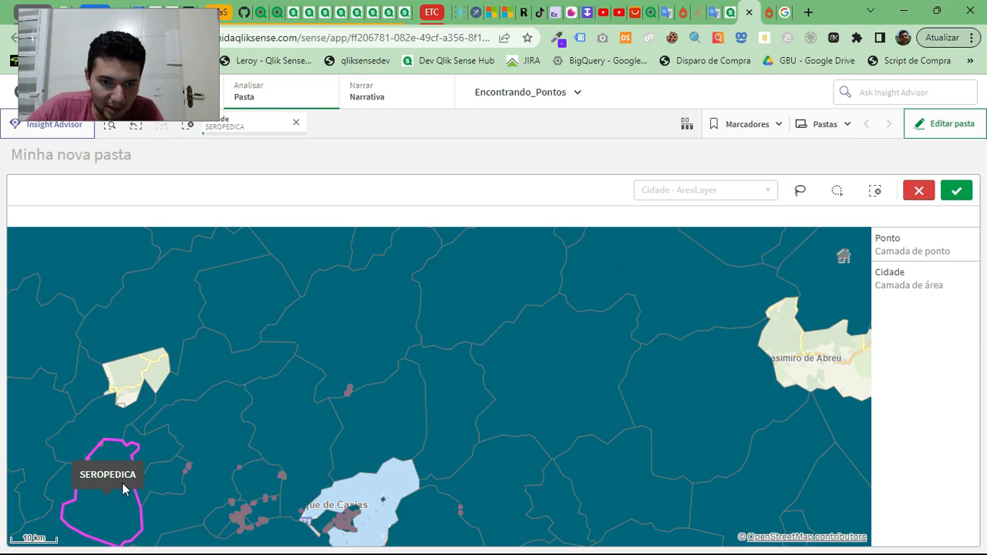
left_click(958, 192)
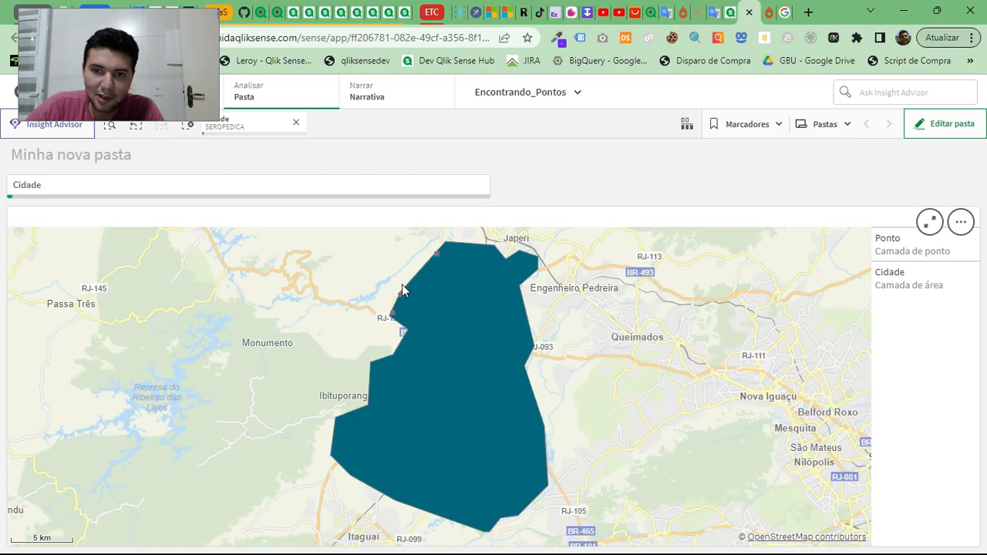
mouse_move(409, 298)
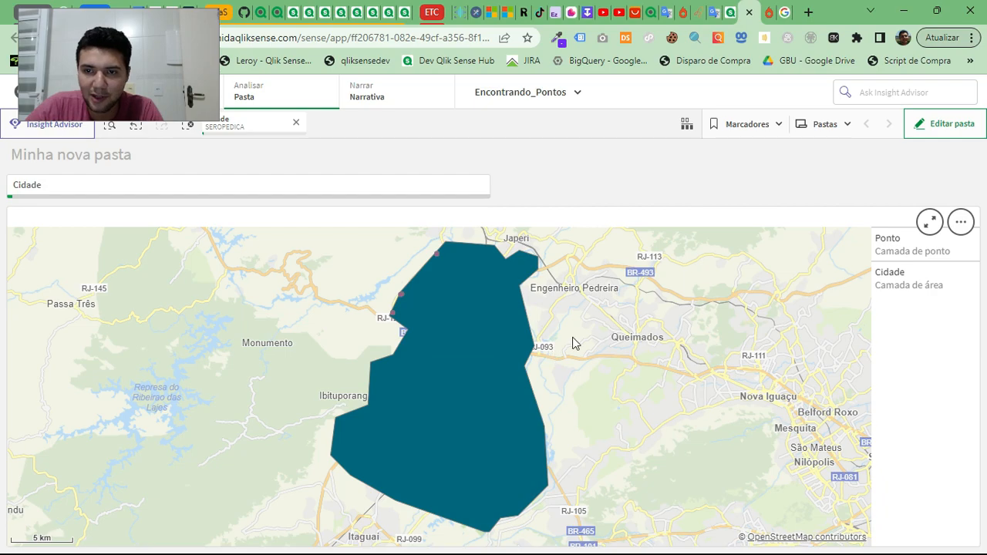
Put the sheet in edit mode and narrow the map to 15 x 11 grid cells to free space beside it
left_click(955, 126)
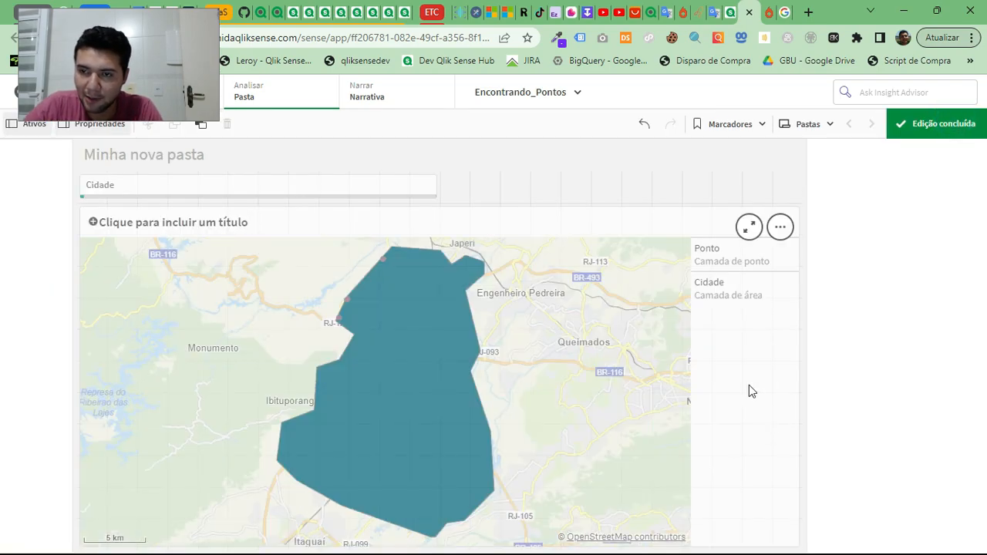
left_click(749, 384)
left_click_drag(799, 373, 532, 374)
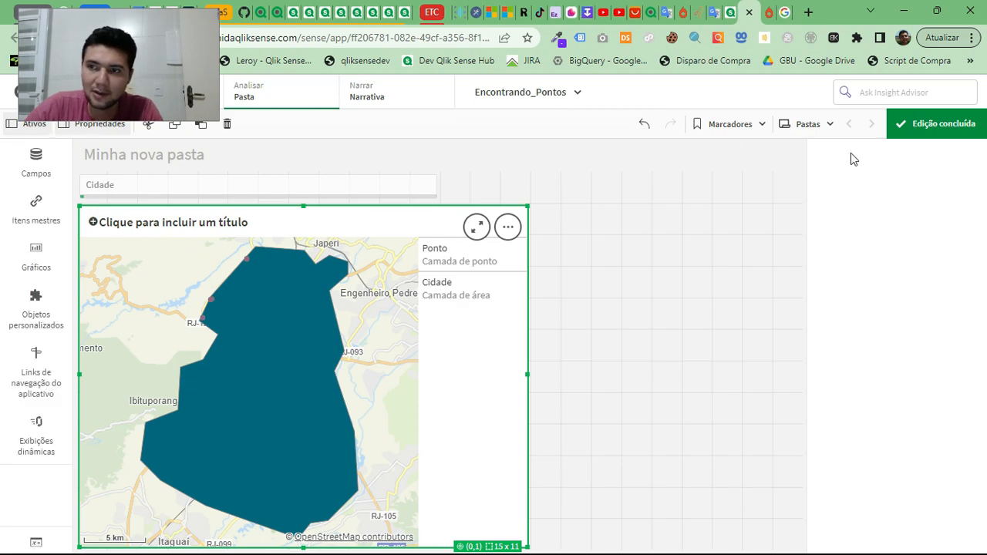
Find the Tabela chart and place it in the empty area beside the map
left_click(44, 267)
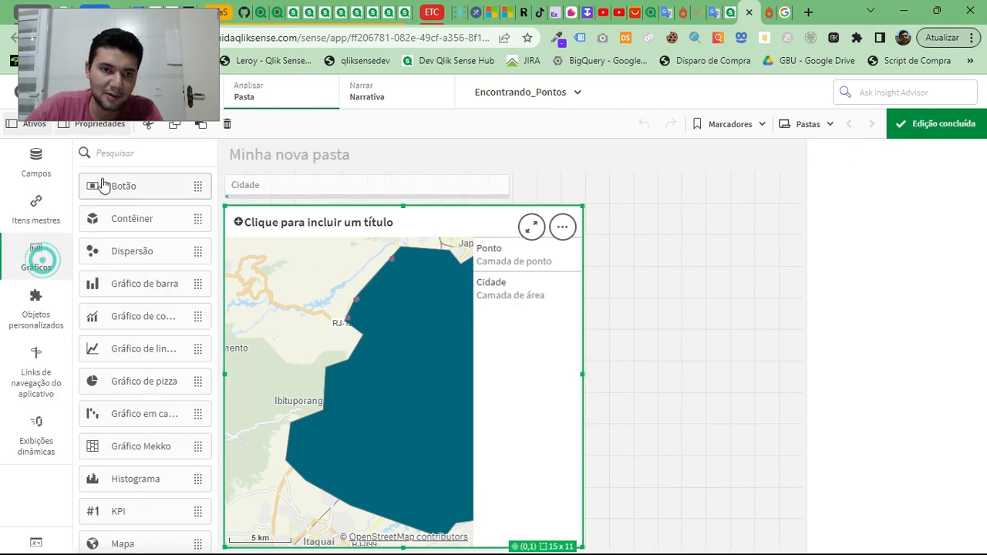
left_click(147, 149)
type("tab")
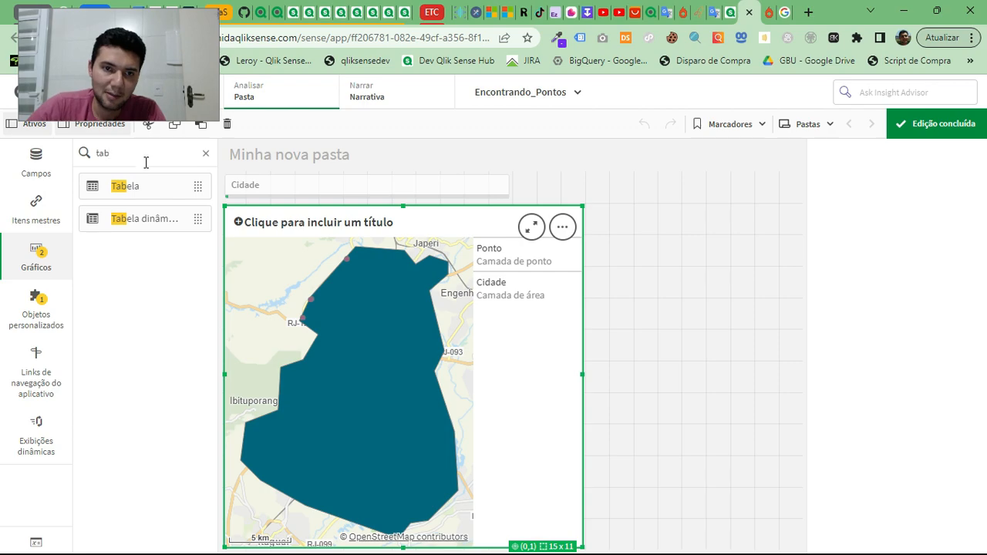
left_click_drag(148, 189, 688, 266)
left_click_drag(626, 247, 646, 238)
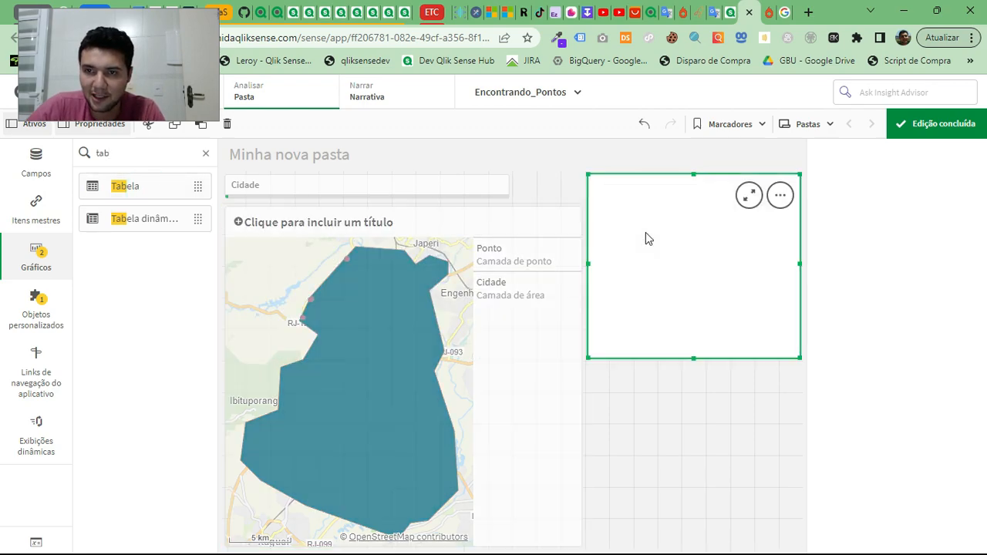
Add the Cidade field as the new table's dimension
left_click(694, 278)
type("m")
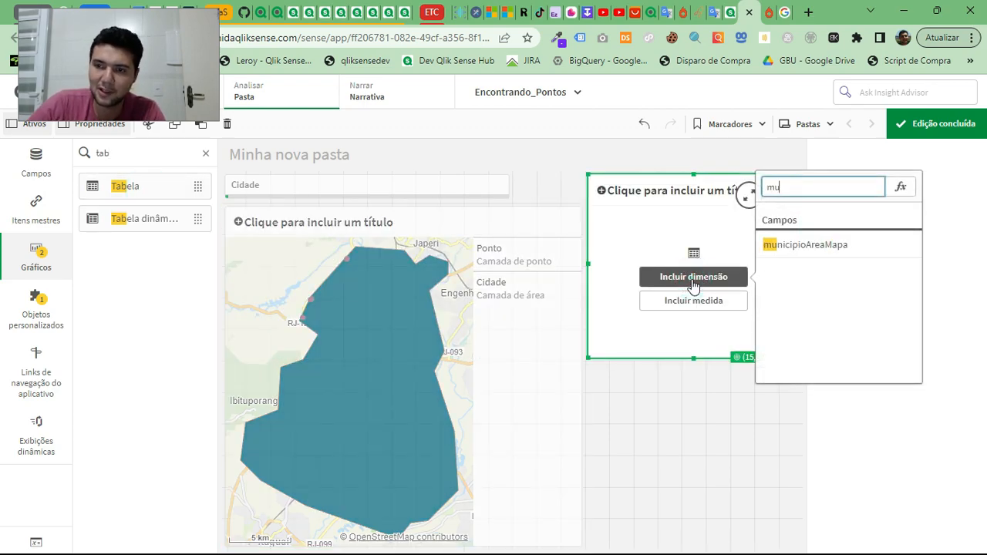
key("BackSpace")
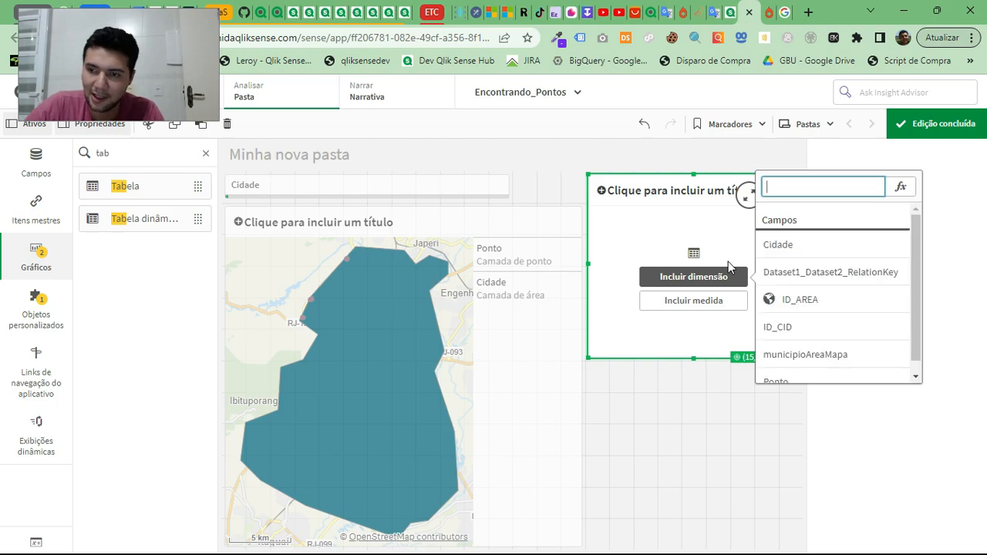
type("ci")
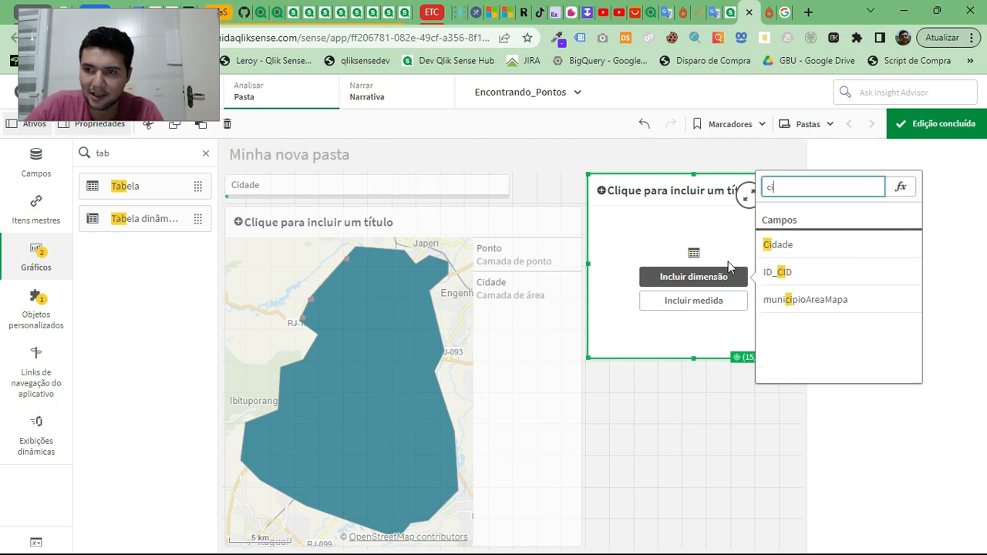
left_click(814, 246)
Copy the field name ID_CID from the Notepad note and return to the sheet
key("alt+Tab")
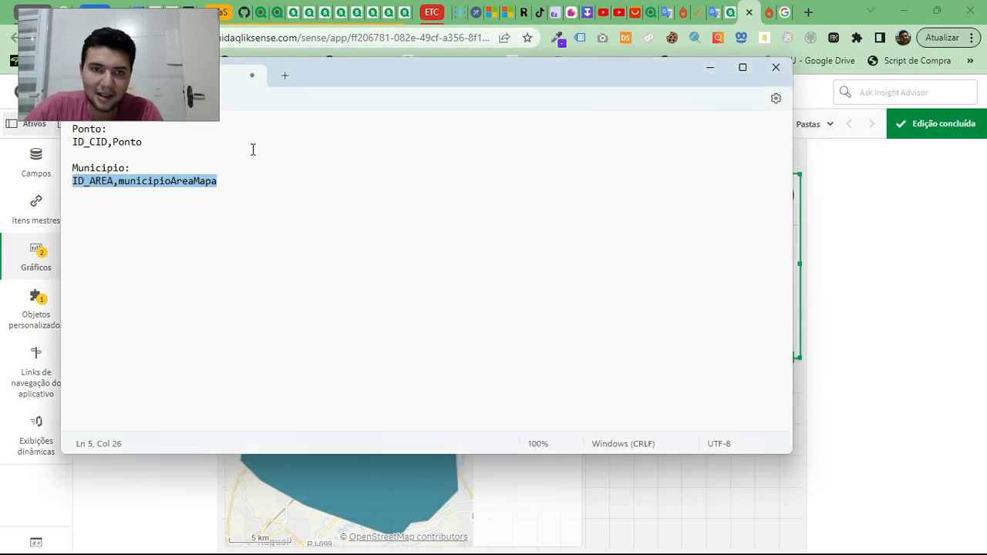
double_click(95, 143)
key("Right")
key("shift+Home")
key("alt+Tab")
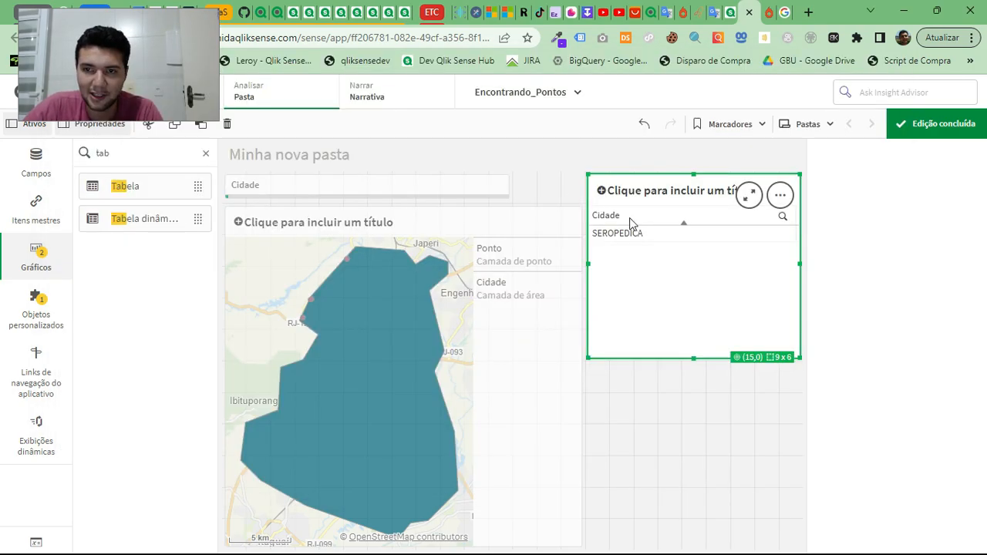
Find the ID_CID field and include it as a second column in the Cidade table
left_click(914, 125)
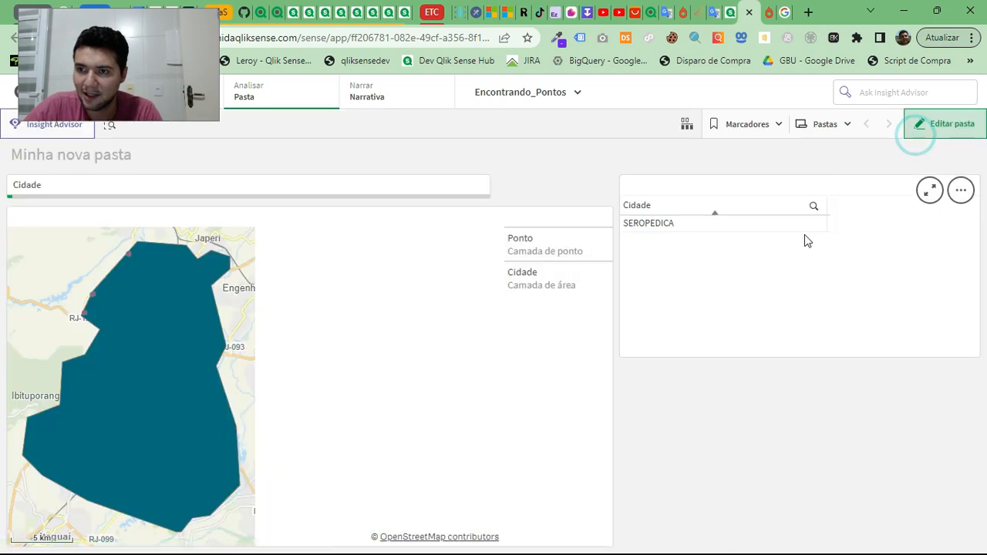
left_click(954, 123)
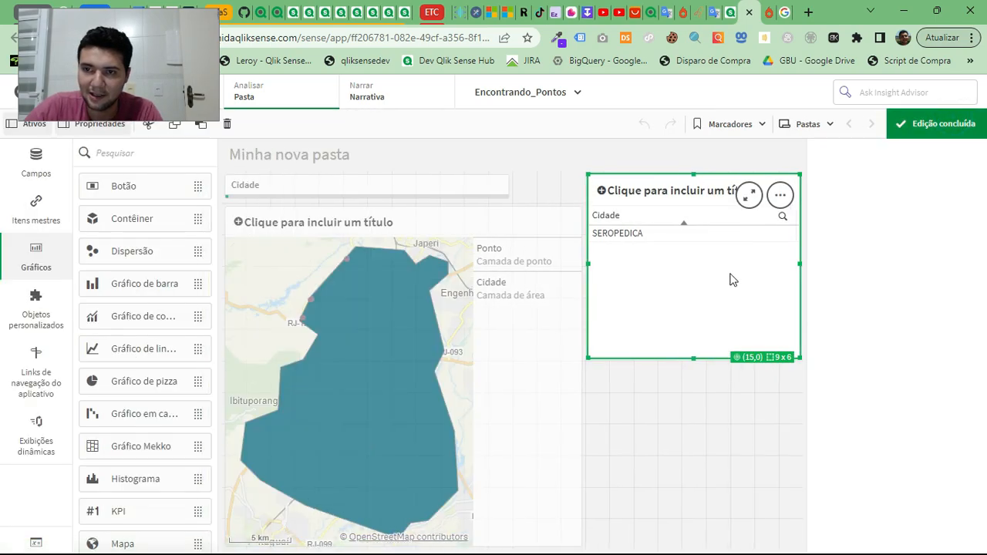
left_click(35, 169)
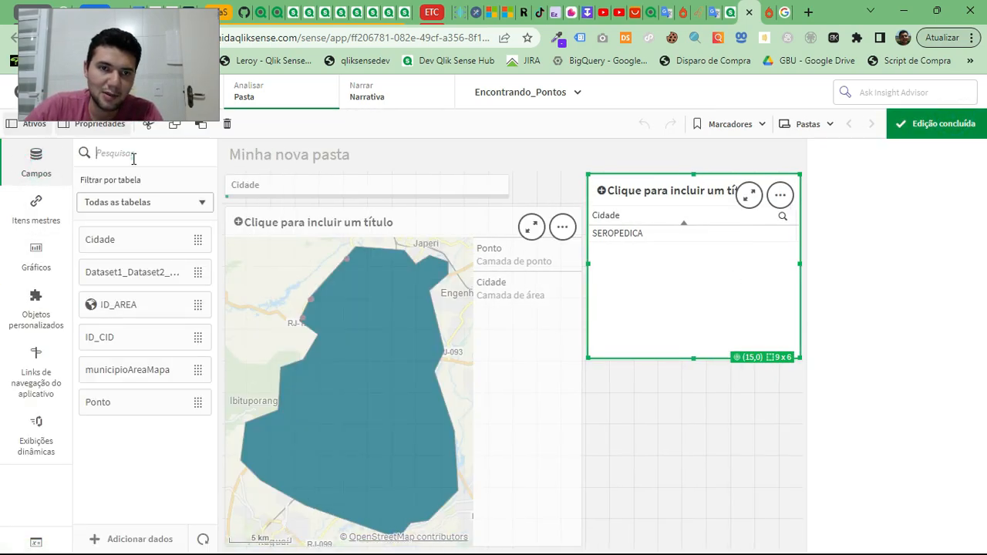
type("ID_CID")
left_click_drag(135, 242, 687, 244)
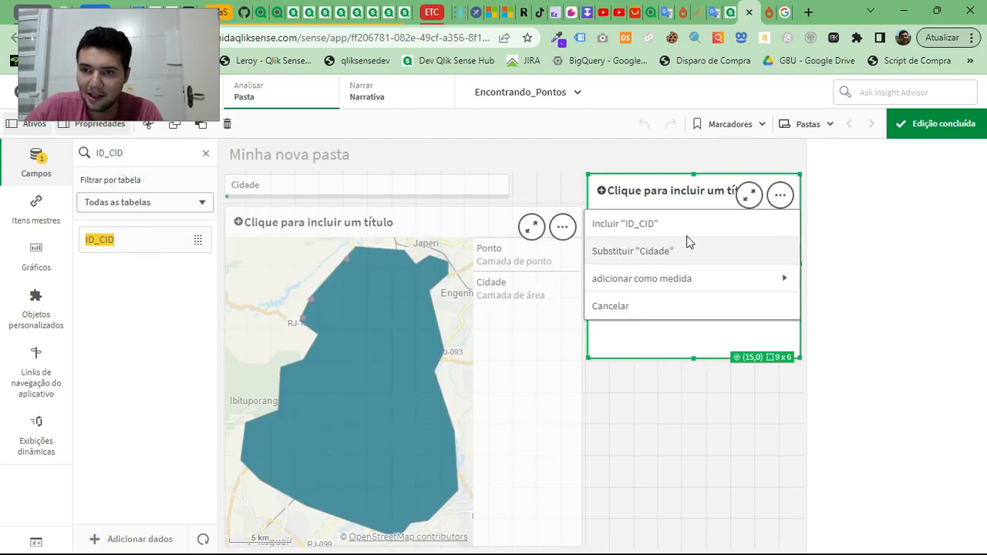
left_click(691, 226)
Leave sheet editing and inspect the points on SEROPEDICA's western border on the map, discarding the point selection
left_click(915, 128)
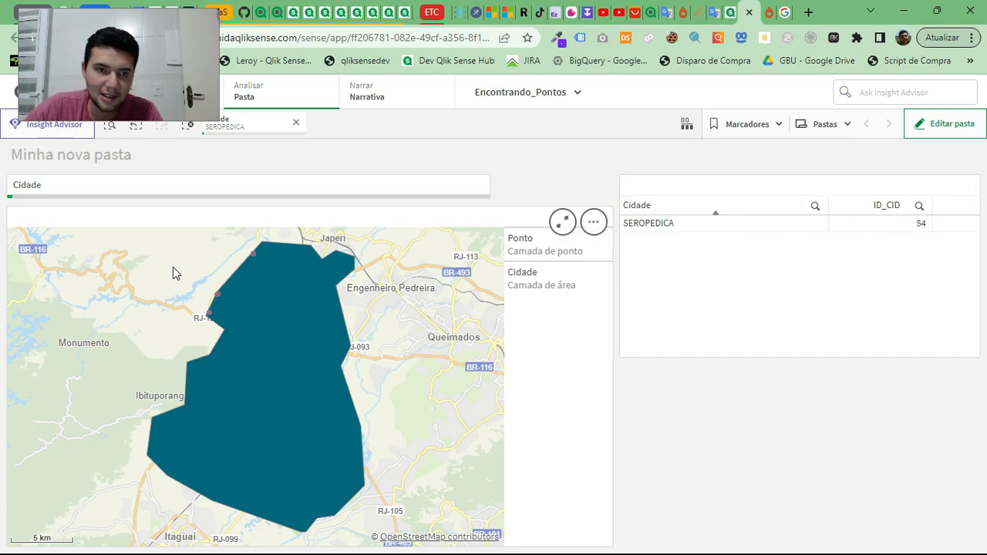
left_click(217, 296)
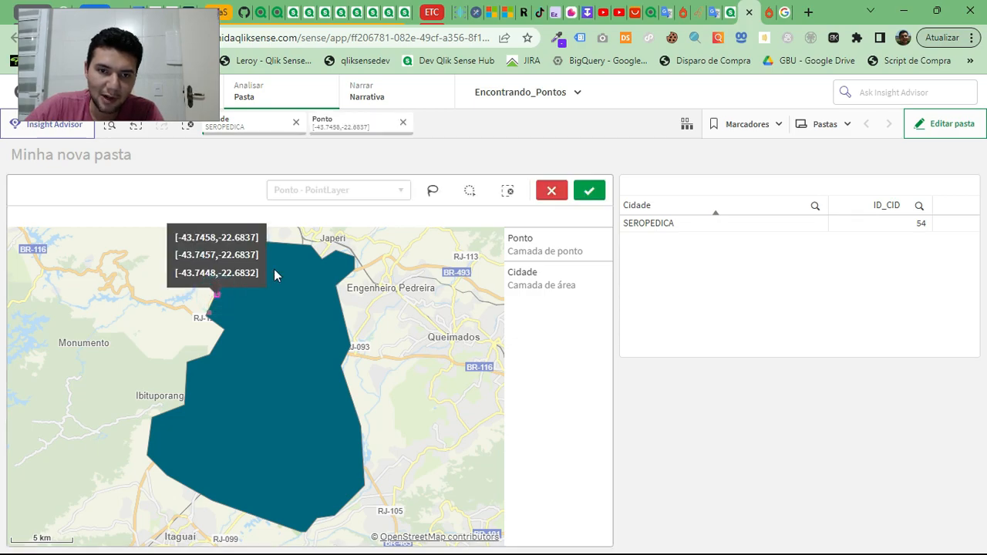
left_click(551, 191)
Reopen the sheet for editing, find the ID_CID field and add it to the Cidade table as a Count(ID_CID) measure
left_click(960, 127)
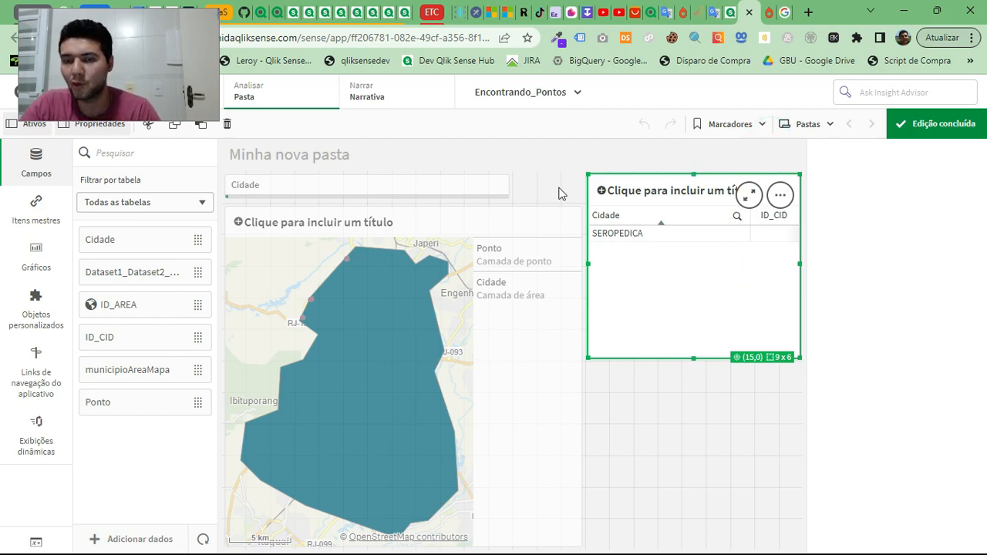
left_click(559, 190)
left_click(649, 242)
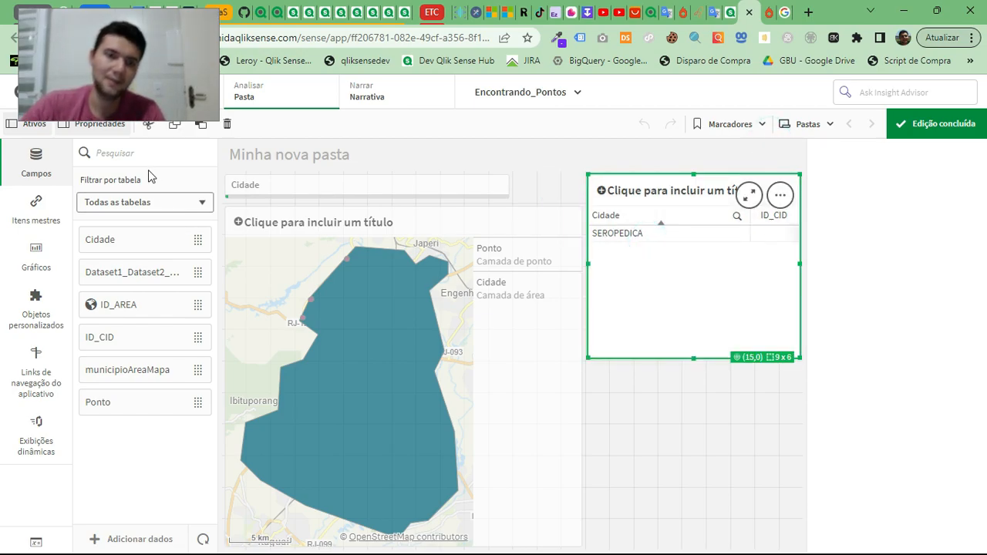
type("ID_CID")
left_click_drag(143, 255, 682, 267)
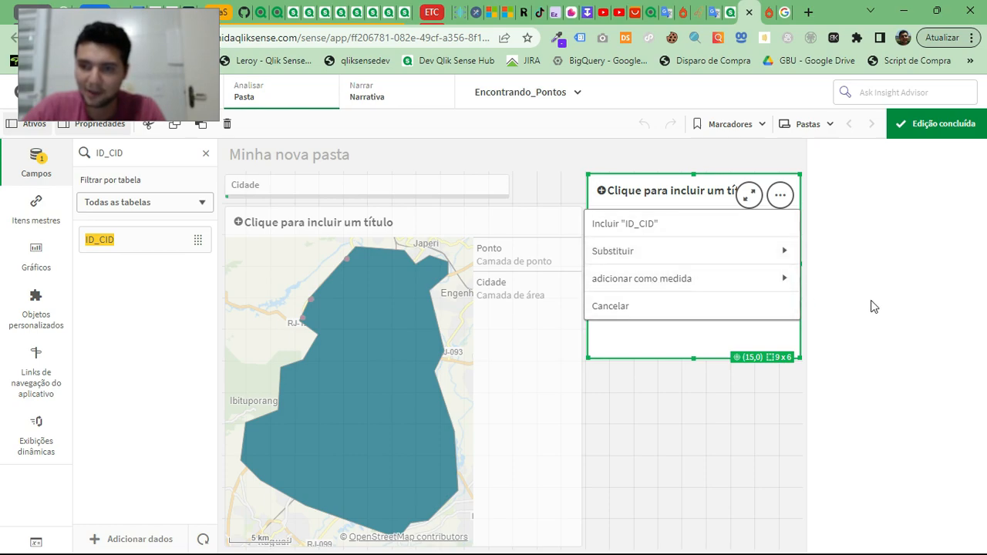
left_click(889, 309)
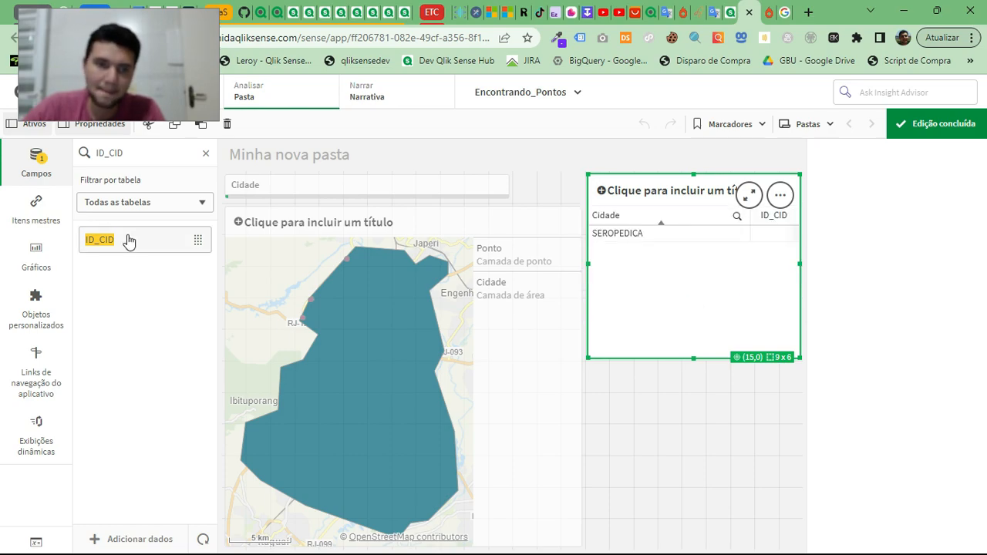
left_click_drag(580, 224, 727, 270)
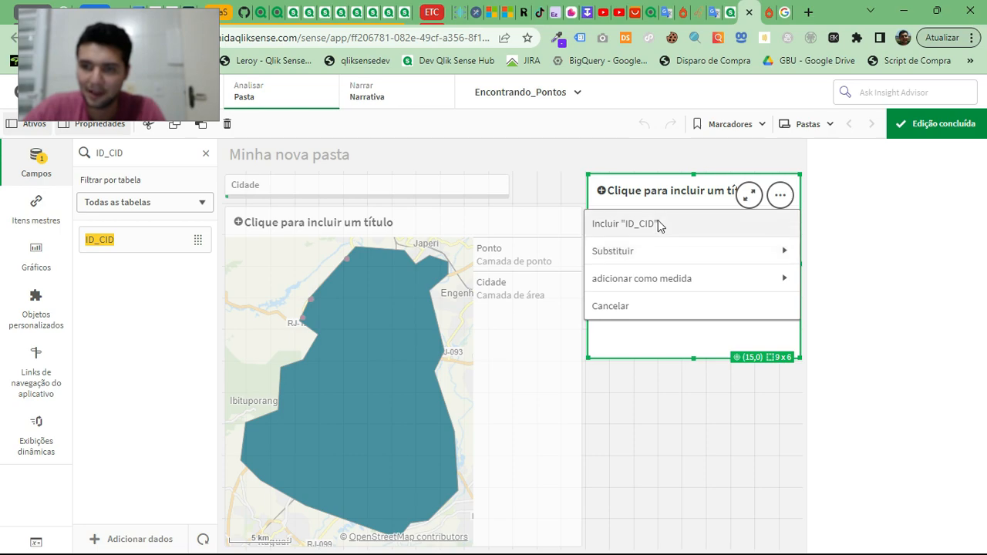
left_click(700, 280)
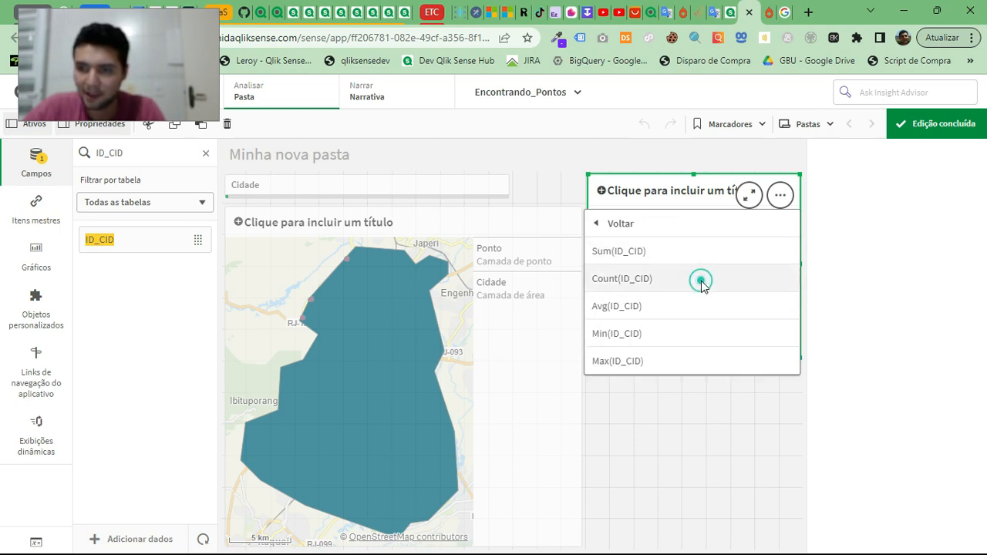
left_click(640, 284)
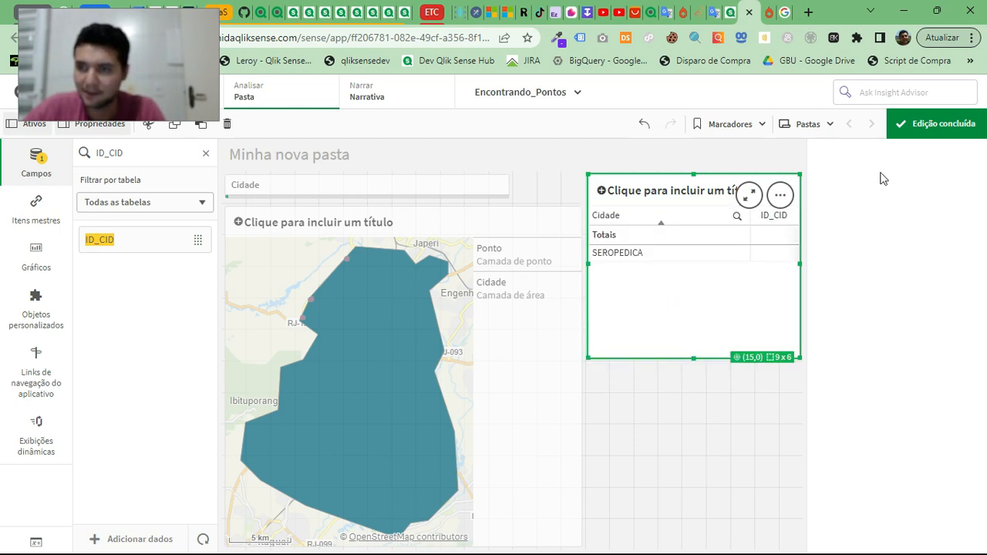
Finish editing the sheet and examine SEROPEDICA's western border points up close against the table's ID_CID count
left_click(936, 125)
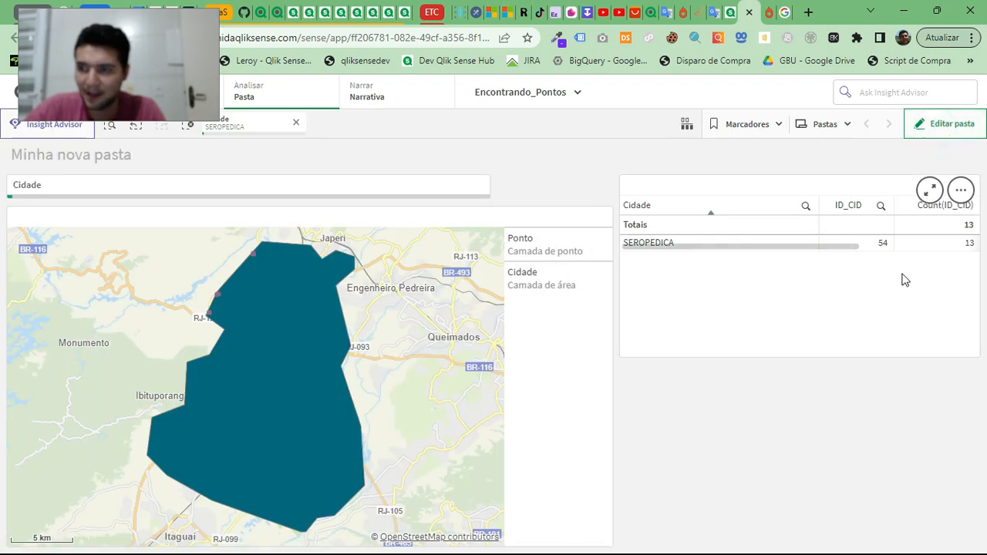
mouse_move(218, 297)
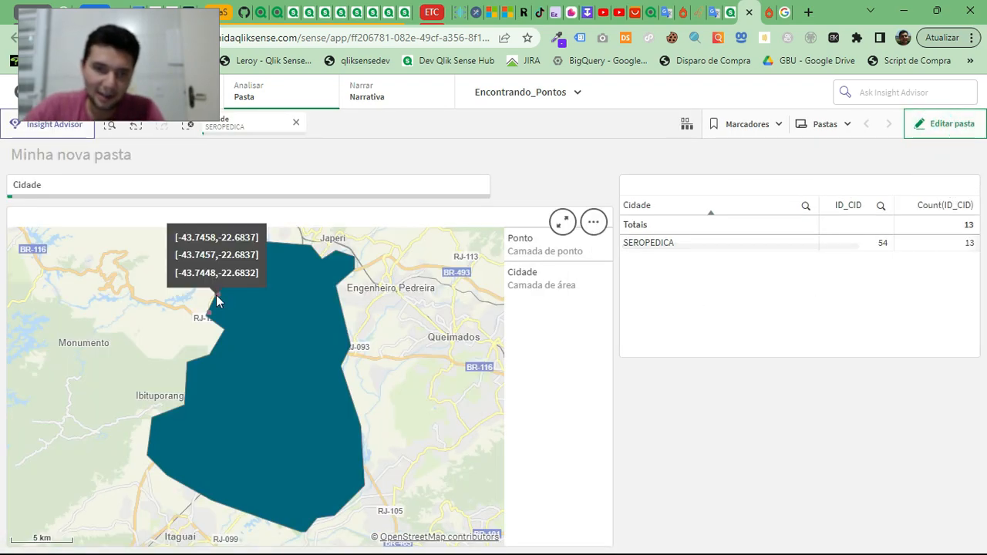
scroll(219, 297, "up", 3)
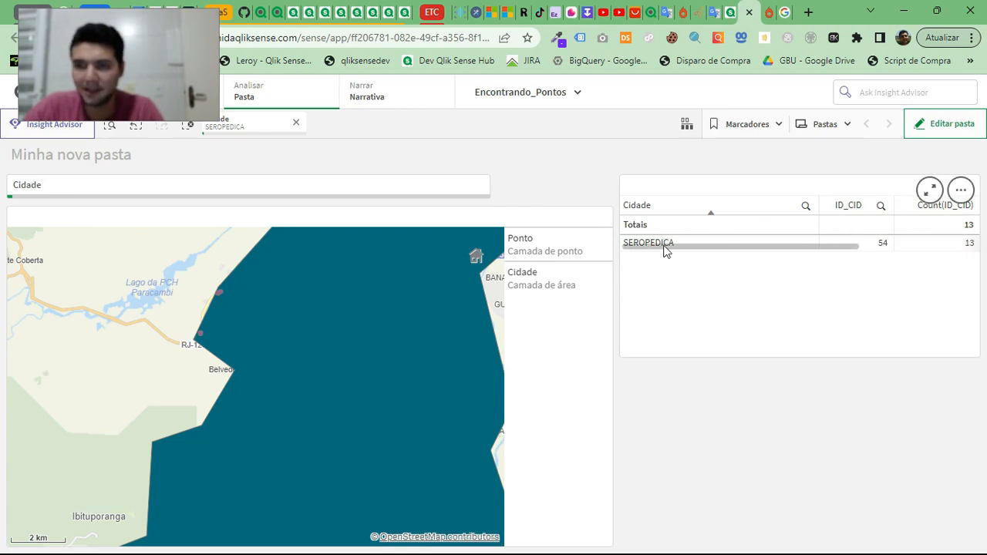
Switch the Cidade selection to RIO DE JANEIRO to examine its points and ID_CID counts, and clear the Cidade selection
left_click(324, 190)
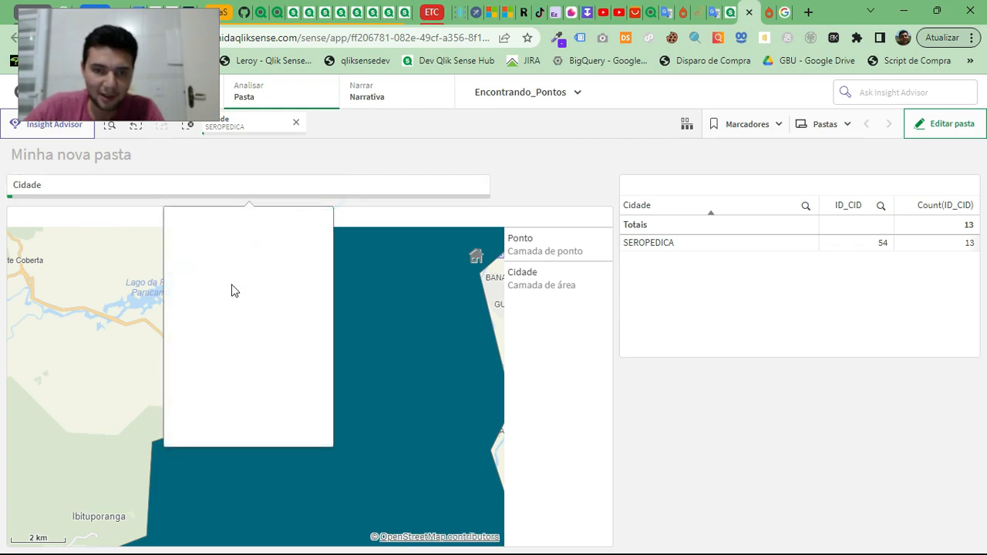
scroll(257, 349, "down", 1)
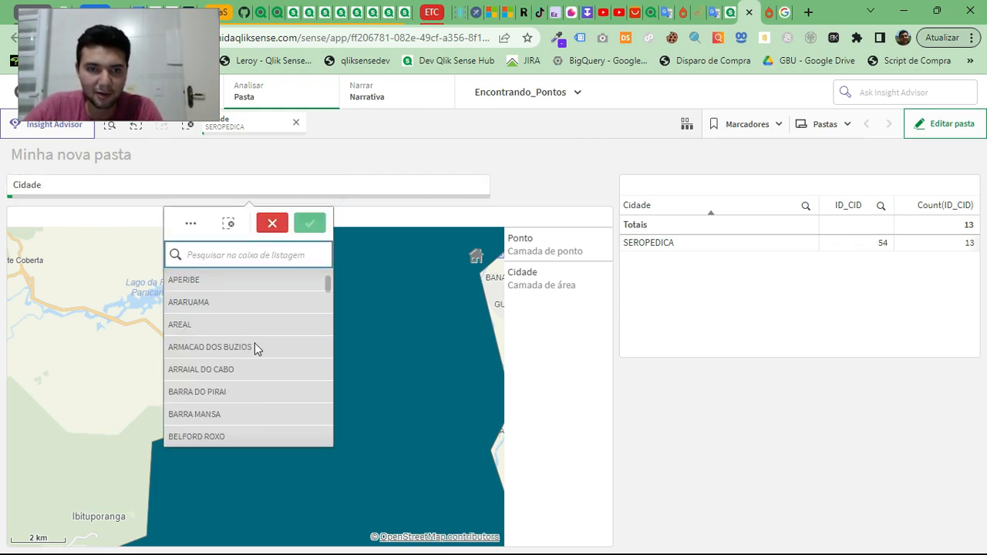
type("io")
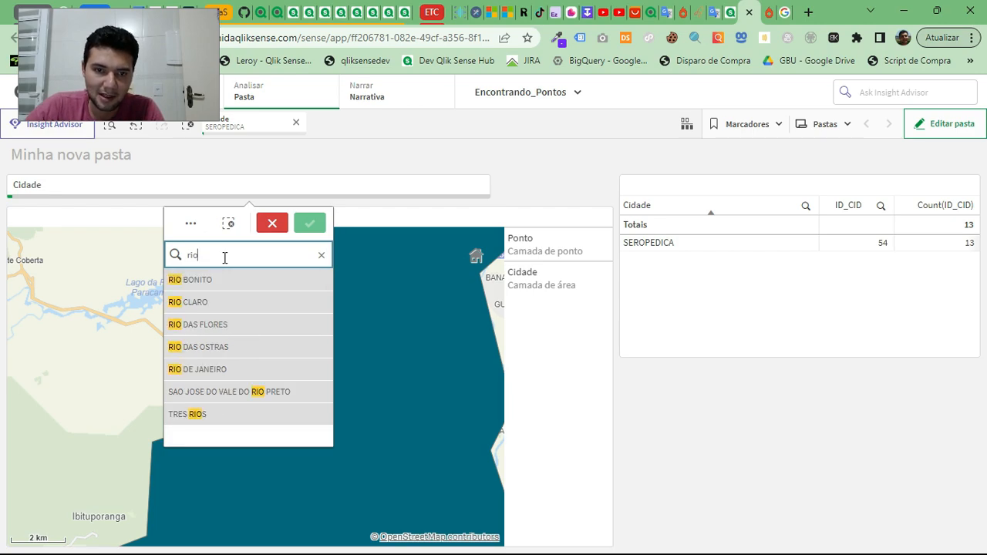
left_click(227, 373)
left_click(306, 226)
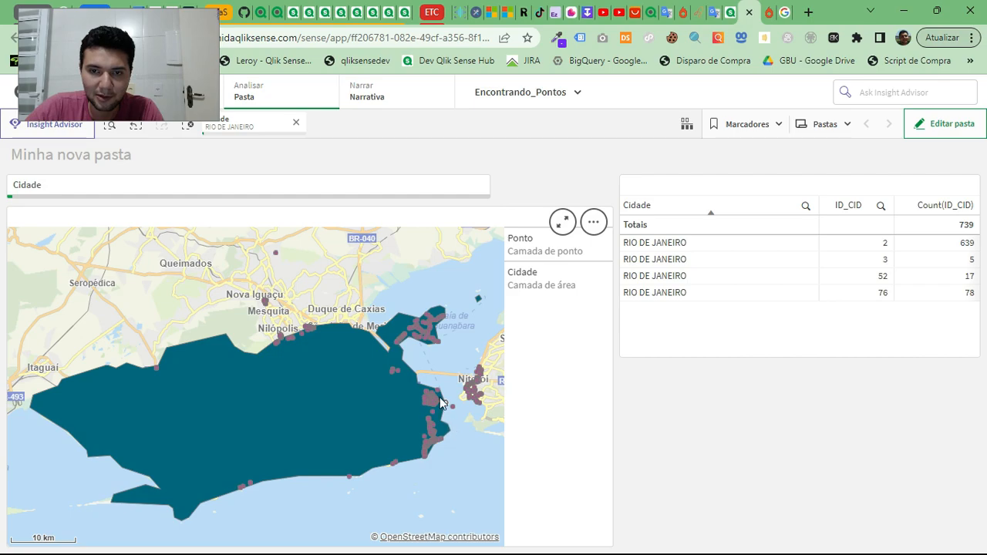
left_click(296, 123)
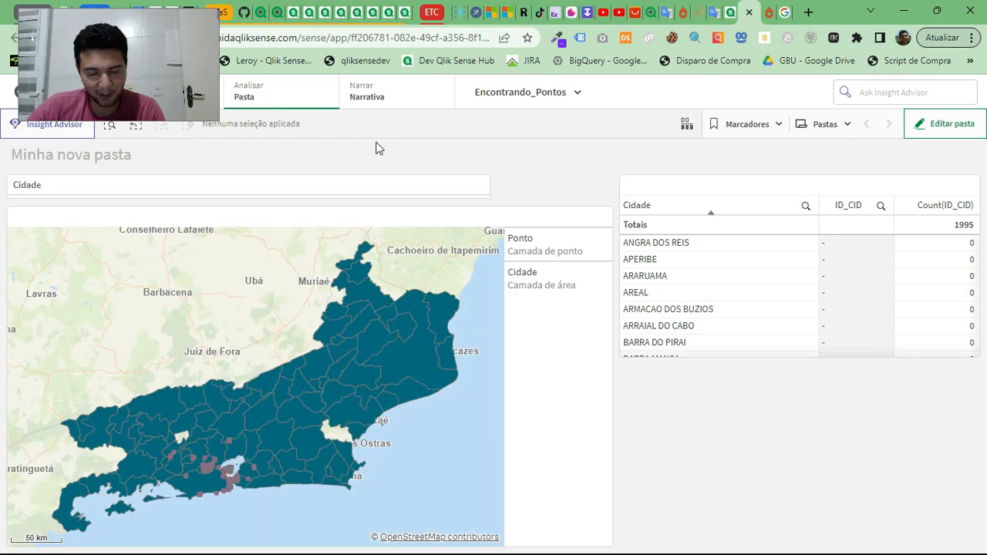